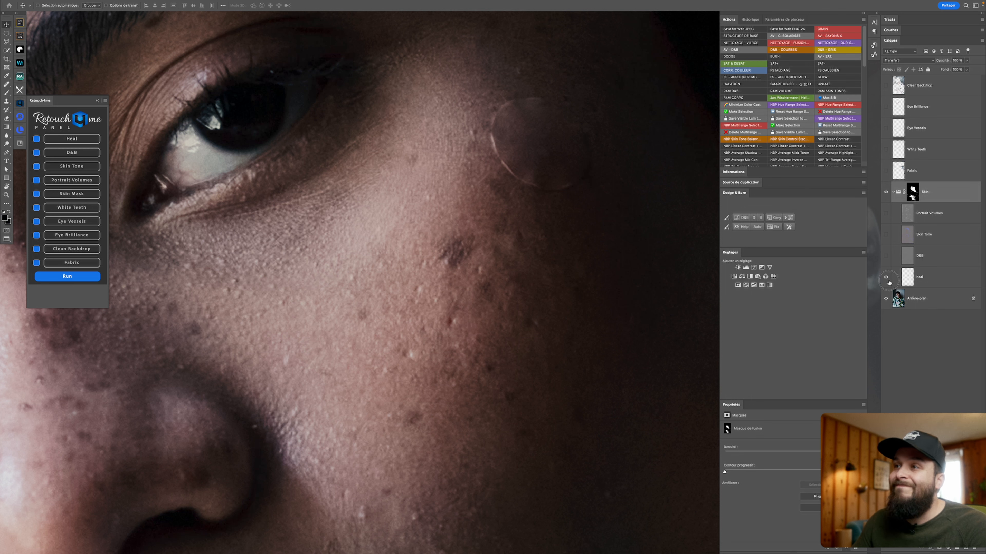
Compare the portrait with and without the Heal layer, both close up on the cheek and at full image size.
{"action": "left_click", "coordinate": [886, 277]}
{"action": "left_click", "coordinate": [886, 277]}
{"action": "left_click", "coordinate": [886, 277]}
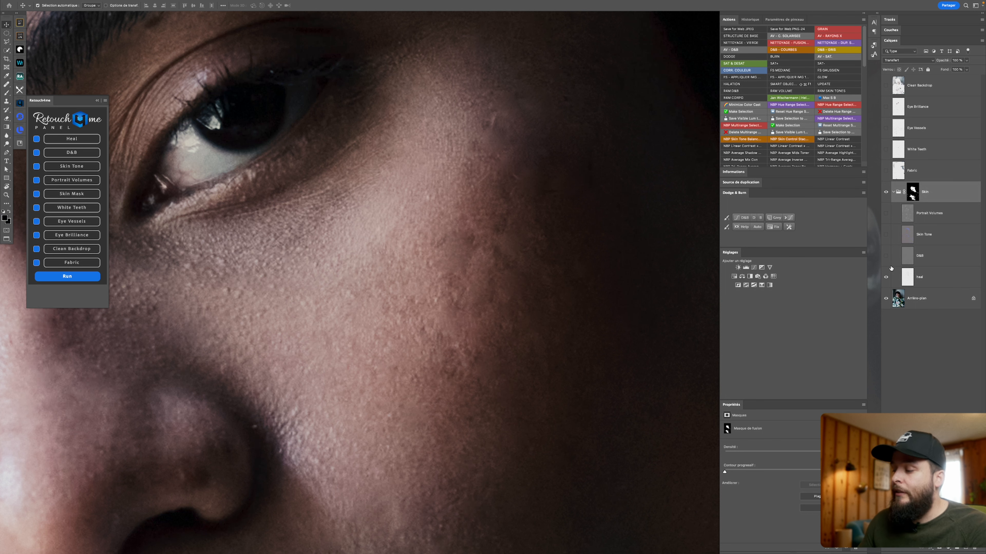
{"action": "key", "text": "super+0"}
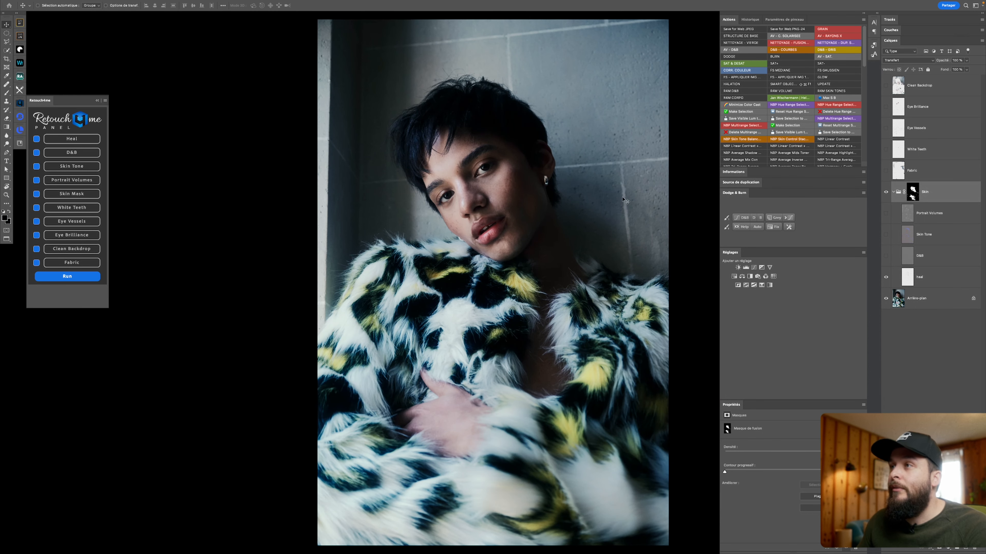
{"action": "left_click", "coordinate": [885, 277]}
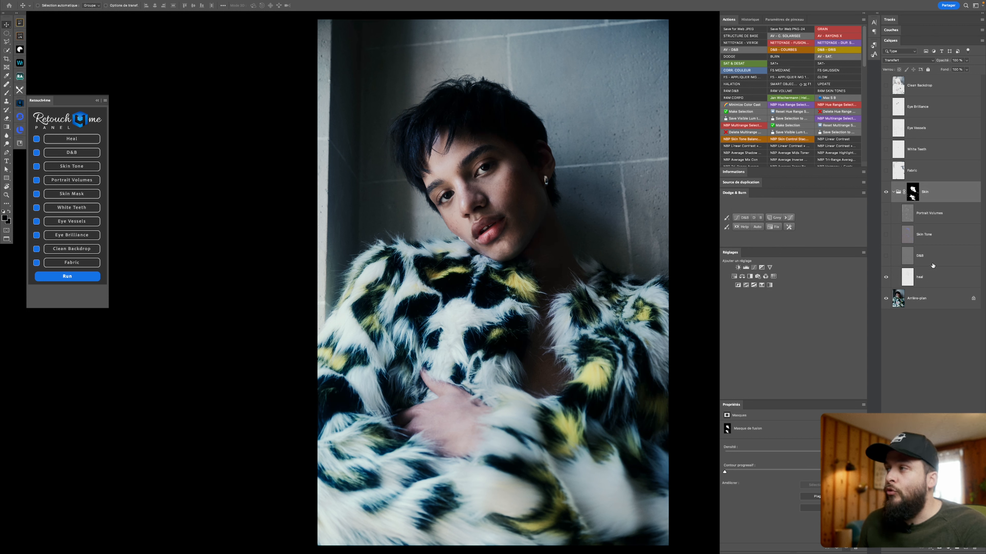
Make the D&B layer in the Skin group visible and compare the face with and without it.
{"action": "left_click", "coordinate": [896, 264]}
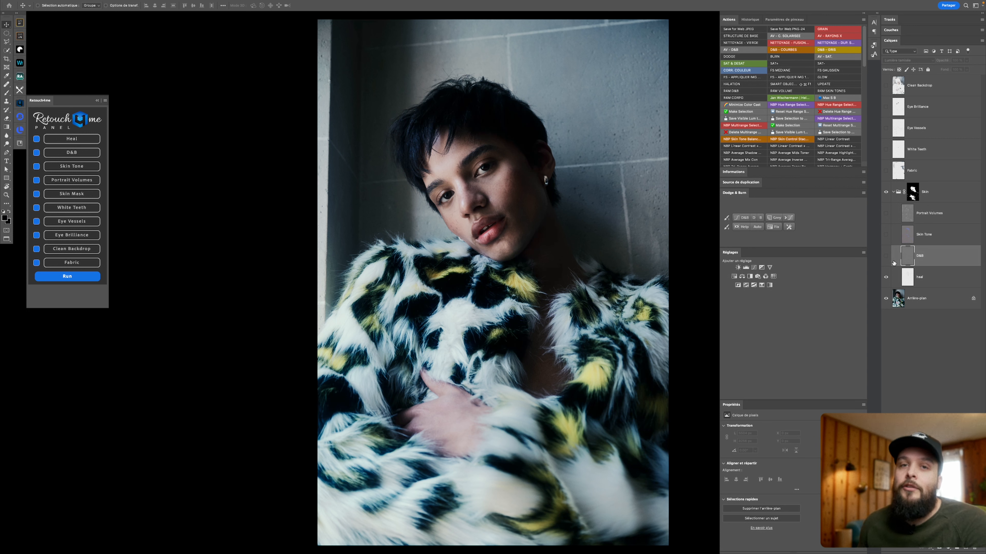
{"action": "left_click", "coordinate": [886, 256]}
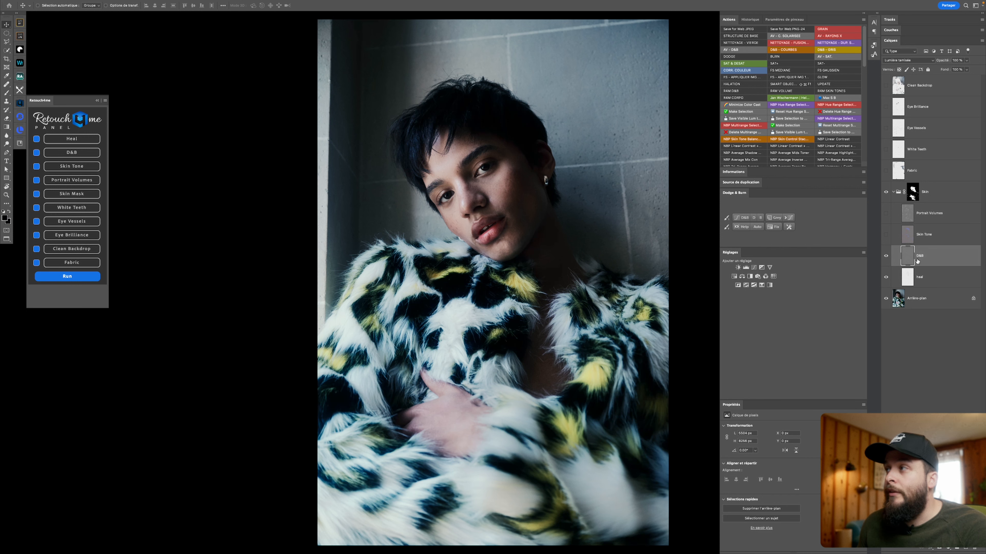
{"action": "scroll", "coordinate": [561, 170], "scroll_direction": "up", "scroll_amount": 2}
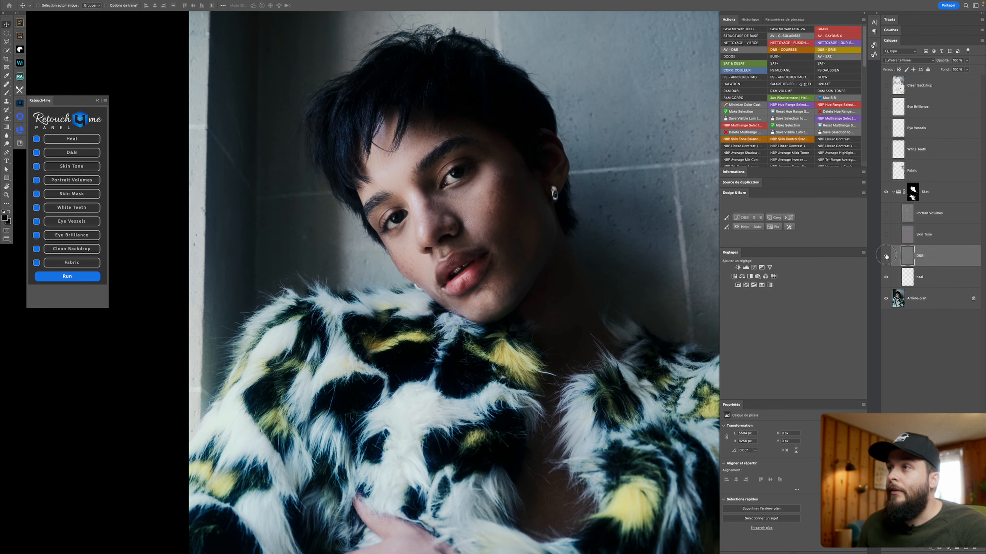
{"action": "left_click", "coordinate": [886, 256]}
{"action": "left_click", "coordinate": [886, 256]}
{"action": "left_click", "coordinate": [886, 257]}
{"action": "left_click", "coordinate": [886, 256]}
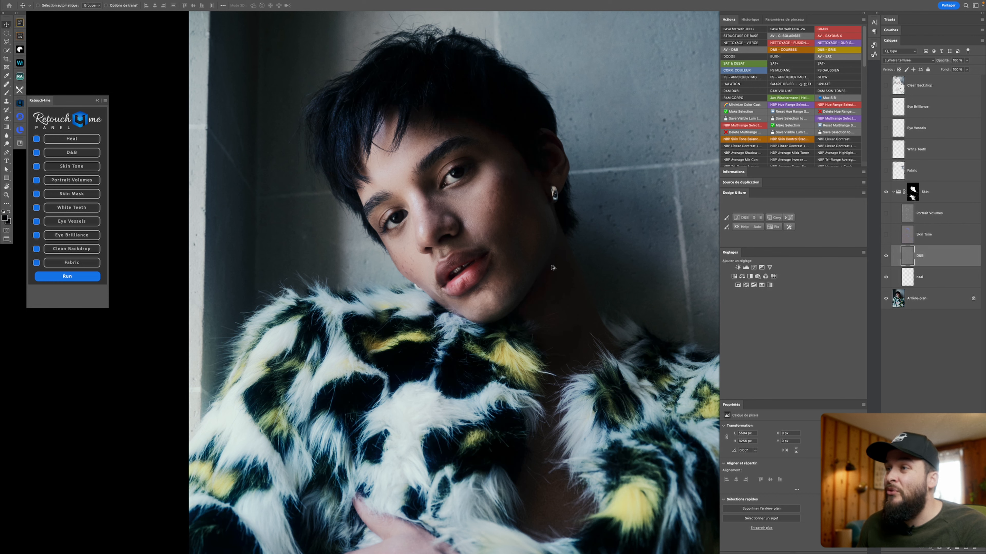
Inspect the Skin group's layer mask on its own around the face, and return to the normal image.
{"action": "scroll", "coordinate": [568, 276], "scroll_direction": "up", "scroll_amount": 2}
{"action": "scroll", "coordinate": [502, 257], "scroll_direction": "up", "scroll_amount": 1}
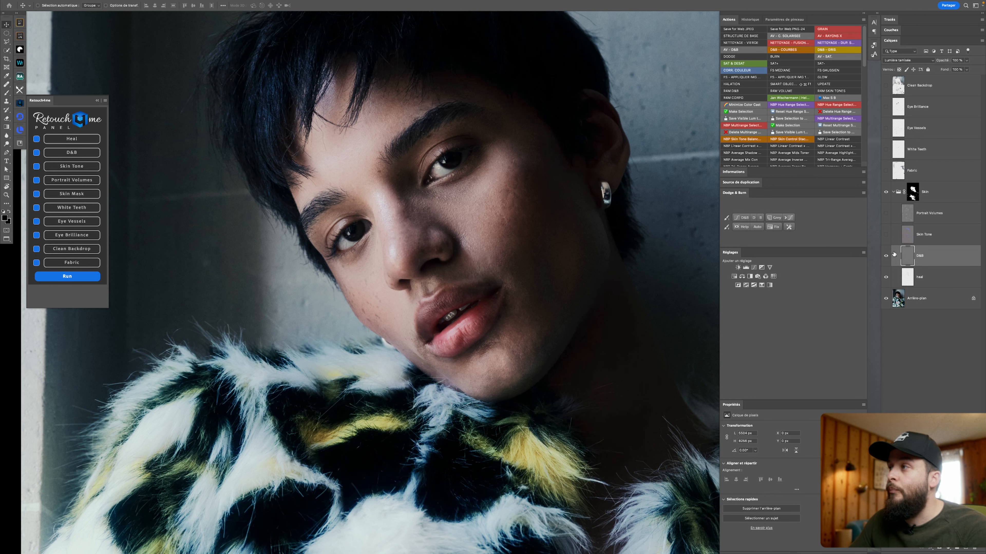
{"action": "left_click", "coordinate": [912, 194], "text": "alt"}
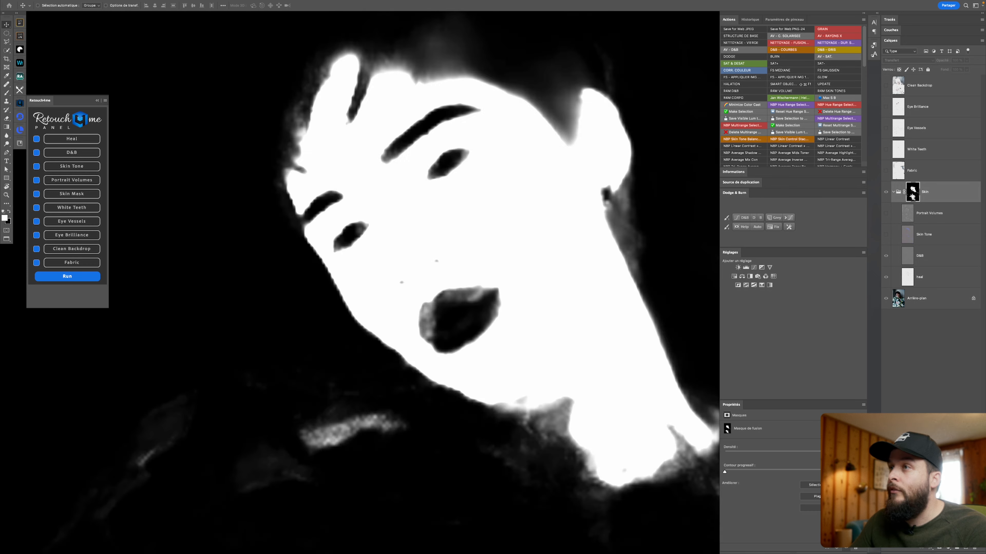
{"action": "left_click", "coordinate": [912, 194], "text": "alt"}
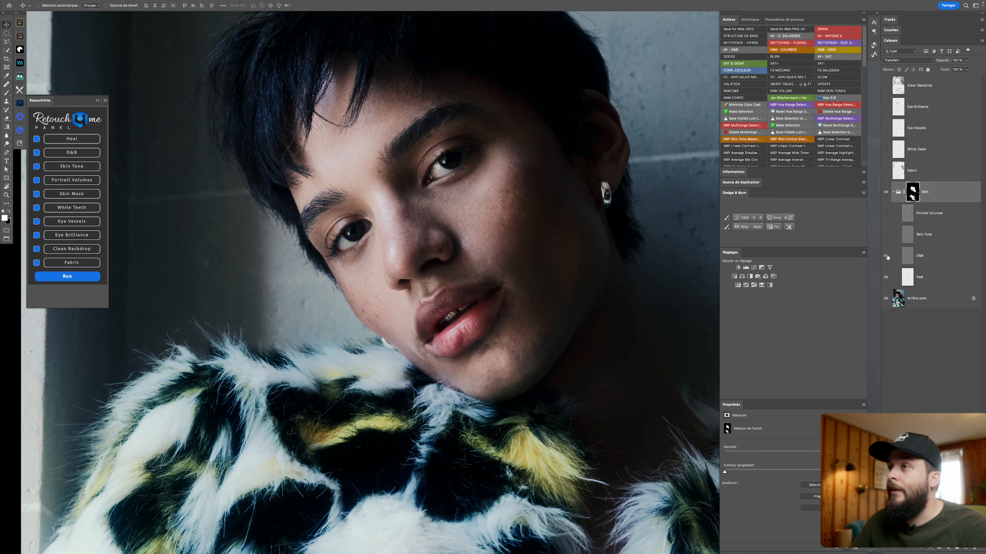
Make the Skin Tone layer visible and compare the full portrait with and without it.
{"action": "left_click", "coordinate": [917, 264]}
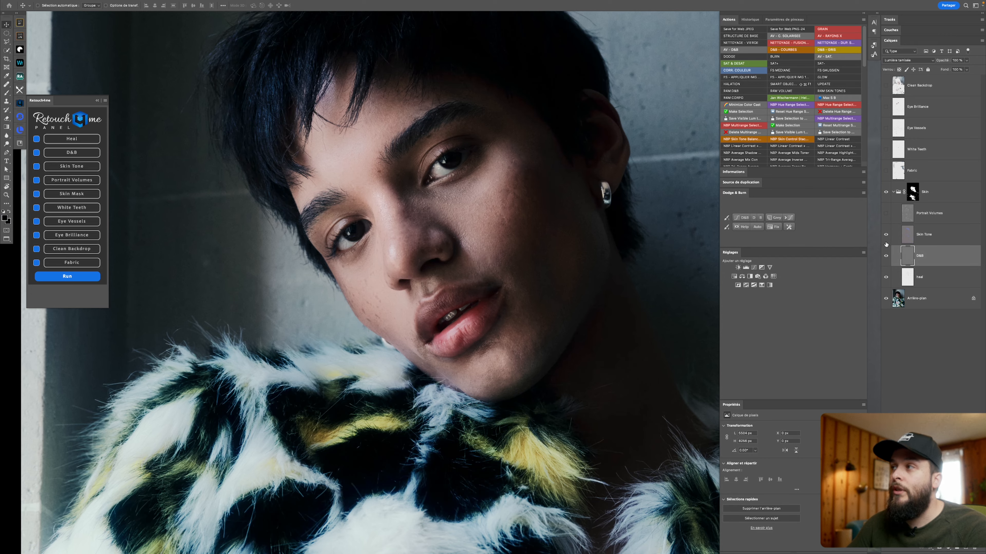
{"action": "key", "text": "ctrl+0"}
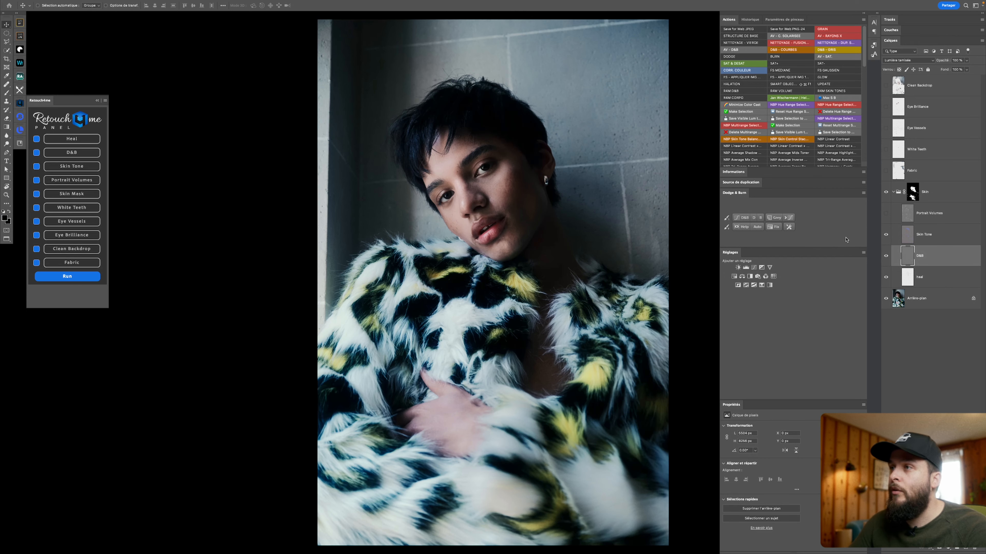
{"action": "left_click", "coordinate": [885, 238]}
{"action": "left_click", "coordinate": [886, 235]}
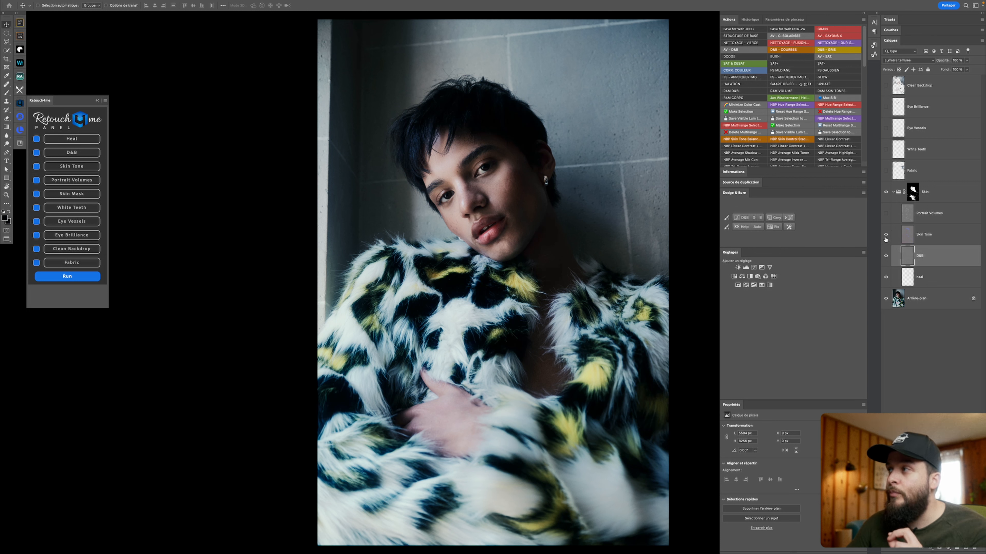
{"action": "left_click", "coordinate": [886, 235]}
{"action": "left_click", "coordinate": [885, 238]}
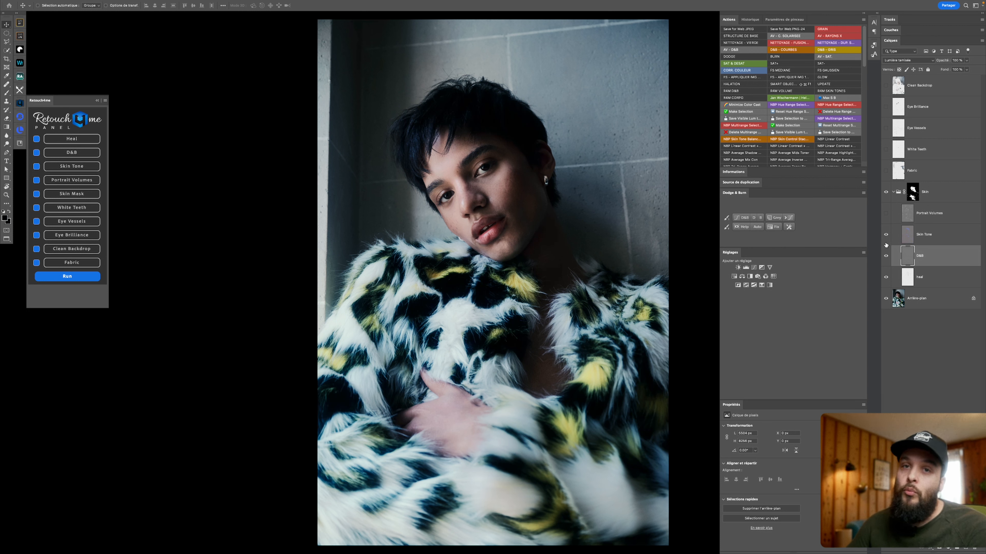
Make the Portrait Volumes layer visible and compare the full portrait repeatedly with and without it.
{"action": "left_click", "coordinate": [921, 218]}
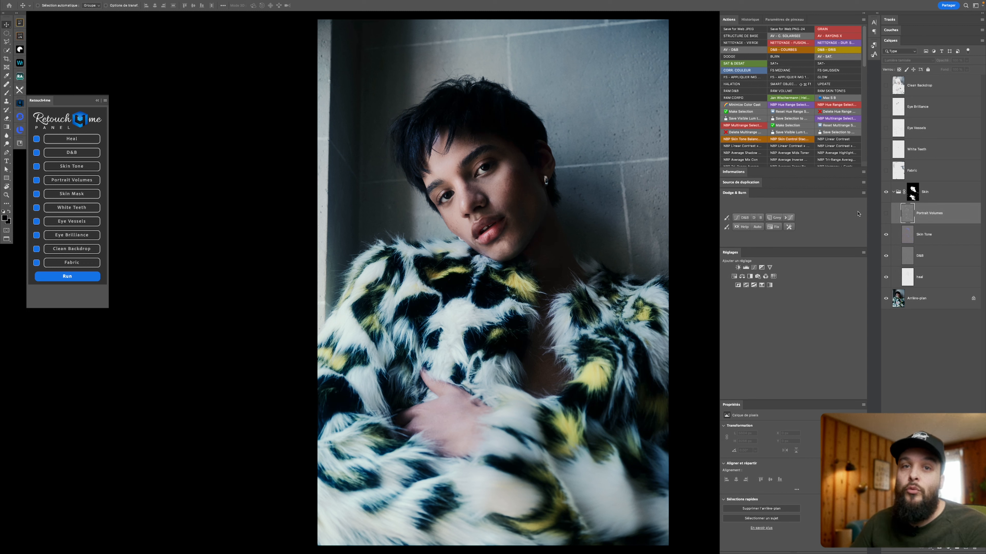
{"action": "left_click", "coordinate": [886, 213]}
{"action": "left_click", "coordinate": [886, 213]}
{"action": "left_click", "coordinate": [886, 213]}
{"action": "left_click", "coordinate": [887, 213]}
{"action": "left_click", "coordinate": [886, 213]}
{"action": "left_click", "coordinate": [886, 213]}
{"action": "left_click", "coordinate": [886, 213]}
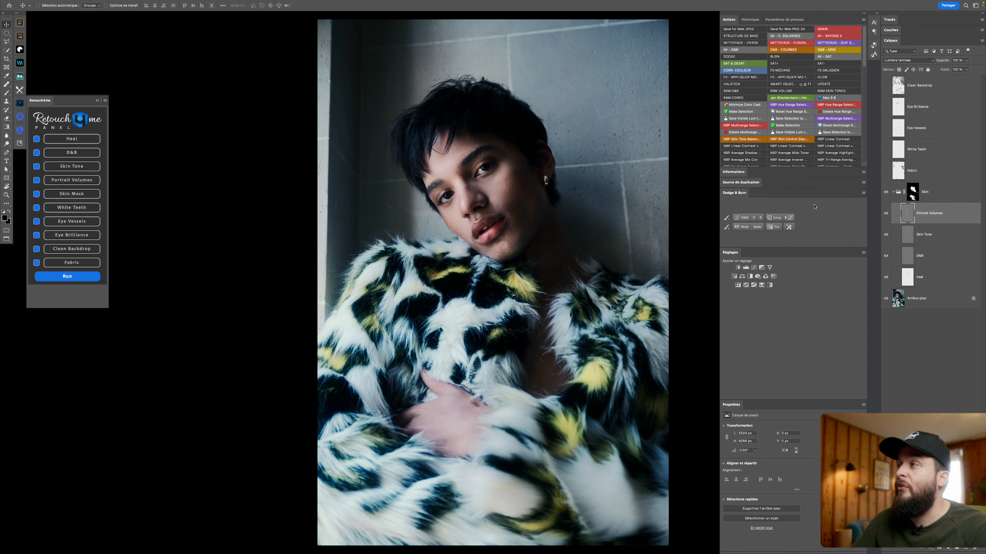
{"action": "left_click", "coordinate": [887, 214]}
{"action": "left_click", "coordinate": [887, 214]}
{"action": "left_click", "coordinate": [887, 214]}
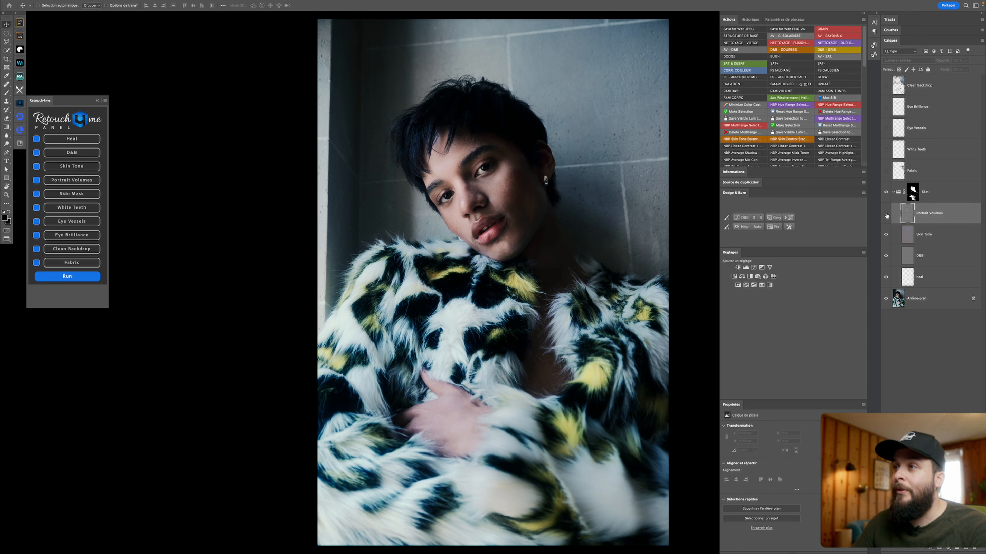
{"action": "left_click", "coordinate": [887, 214]}
{"action": "left_click", "coordinate": [887, 213]}
{"action": "left_click", "coordinate": [887, 214]}
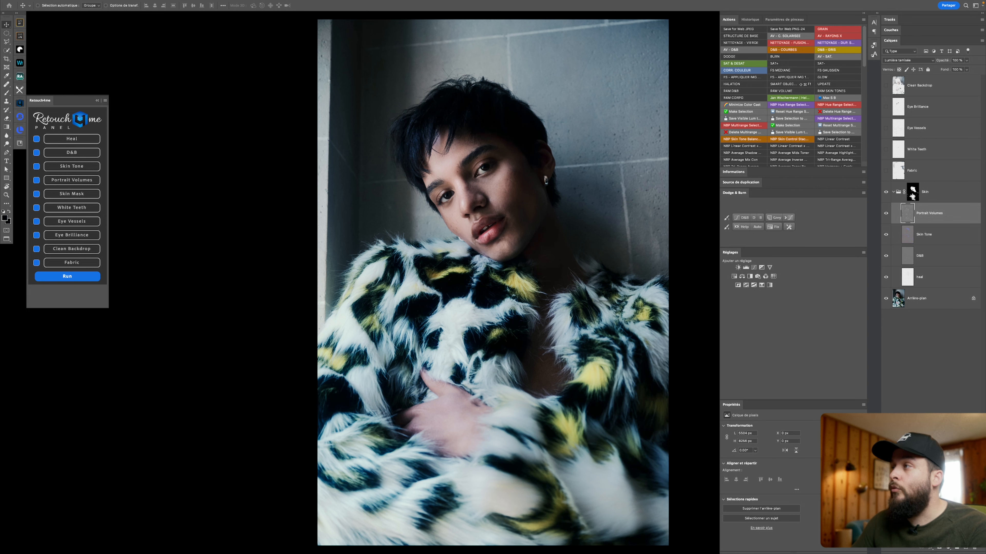
View the Skin group's mask over the full portrait, and return to the normal image.
{"action": "left_click", "coordinate": [920, 196]}
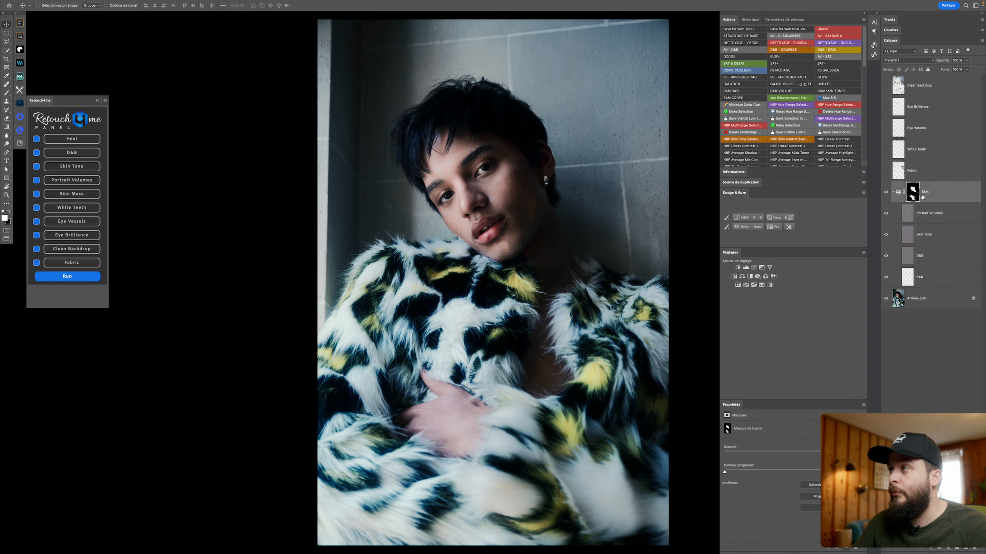
{"action": "left_click", "coordinate": [913, 195], "text": "alt"}
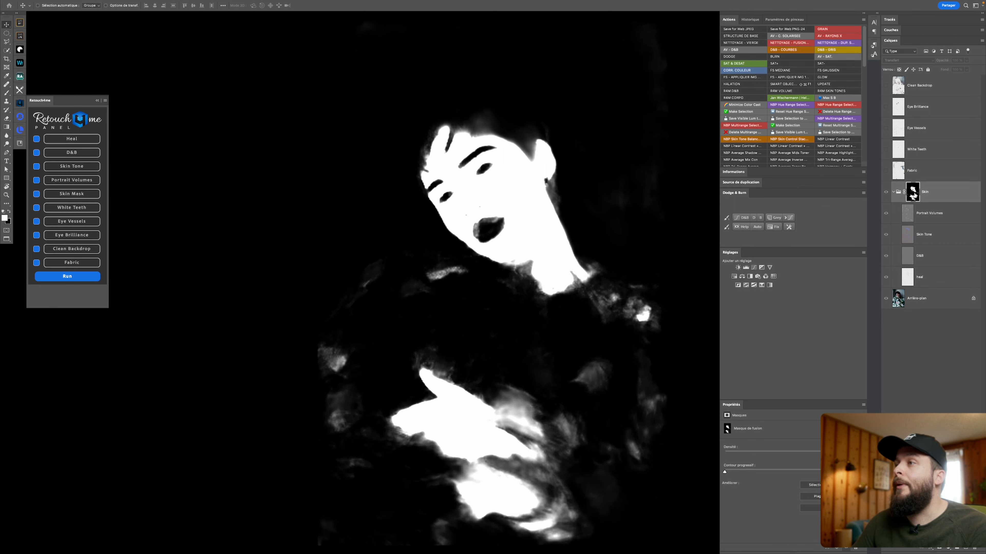
{"action": "left_click", "coordinate": [913, 195], "text": "alt"}
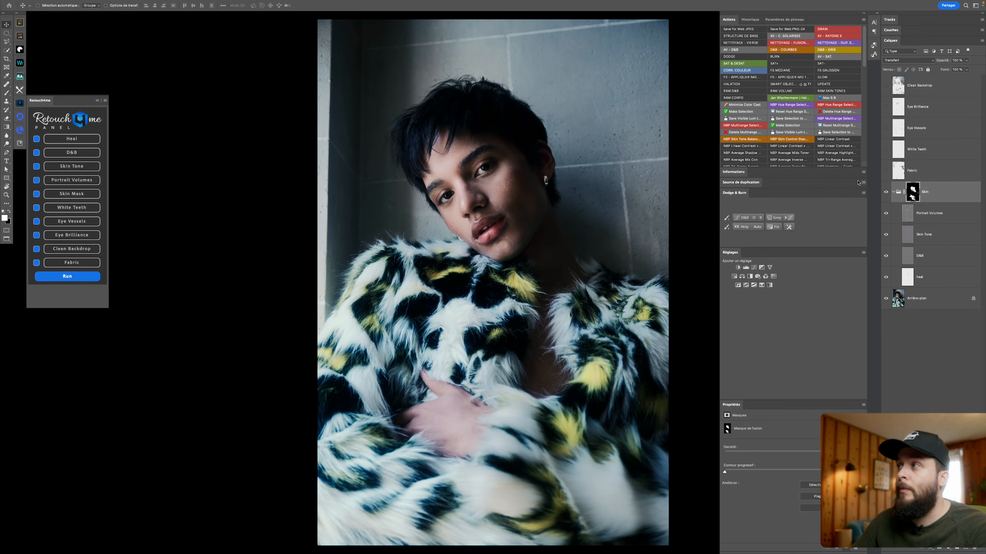
Check the Fabric layer's effect and view its pixels in isolation, leaving the layer hidden.
{"action": "left_click", "coordinate": [886, 172]}
{"action": "left_click", "coordinate": [886, 173]}
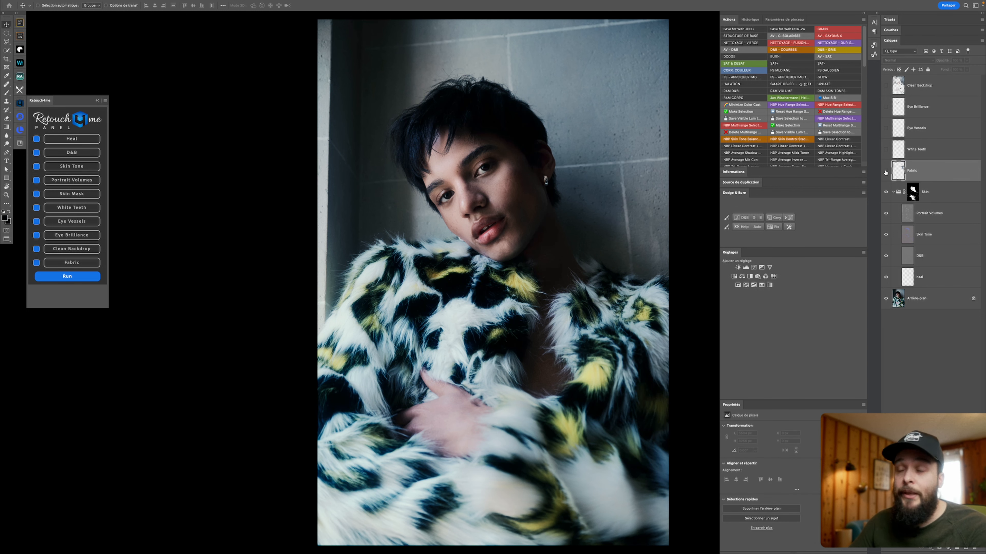
{"action": "left_click", "coordinate": [886, 173], "text": "alt"}
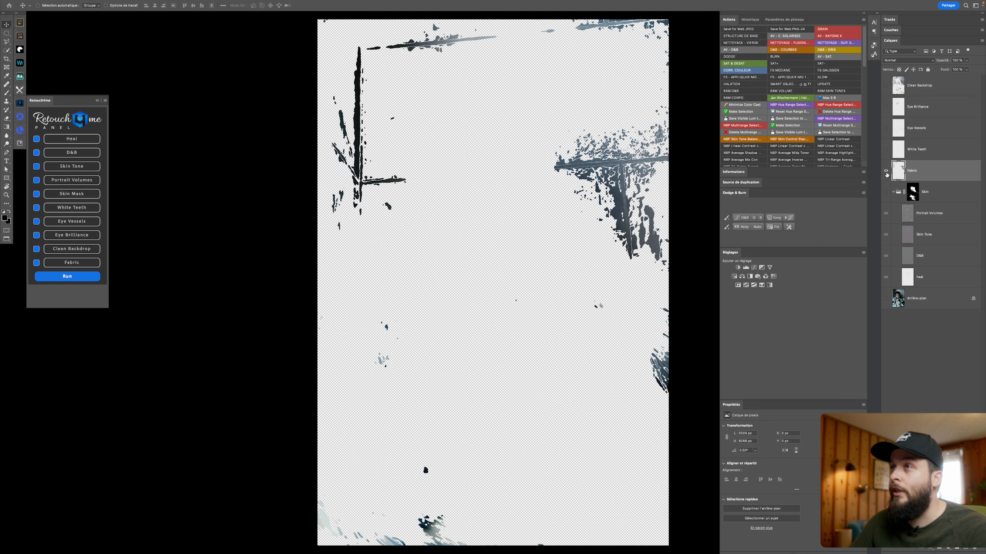
{"action": "left_click", "coordinate": [886, 173], "text": "alt"}
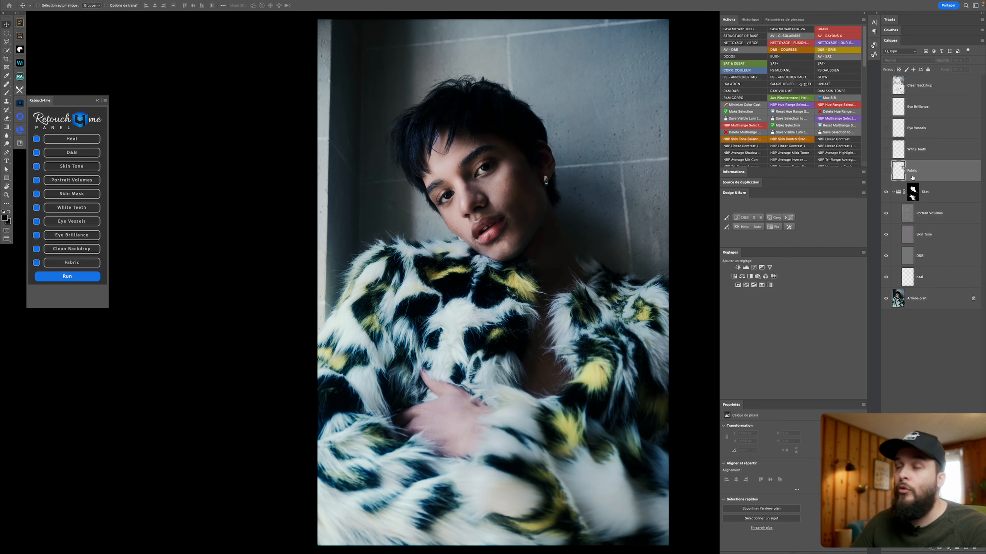
Make the White Teeth layer visible and compare the mouth close up with and without it.
{"action": "left_click", "coordinate": [885, 150]}
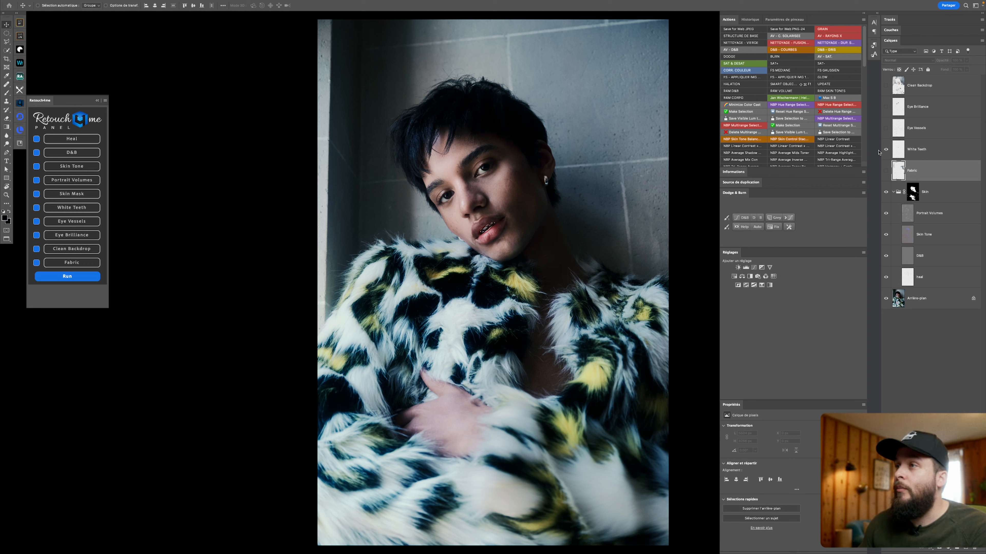
{"action": "scroll", "coordinate": [480, 222], "scroll_direction": "up", "scroll_amount": 8}
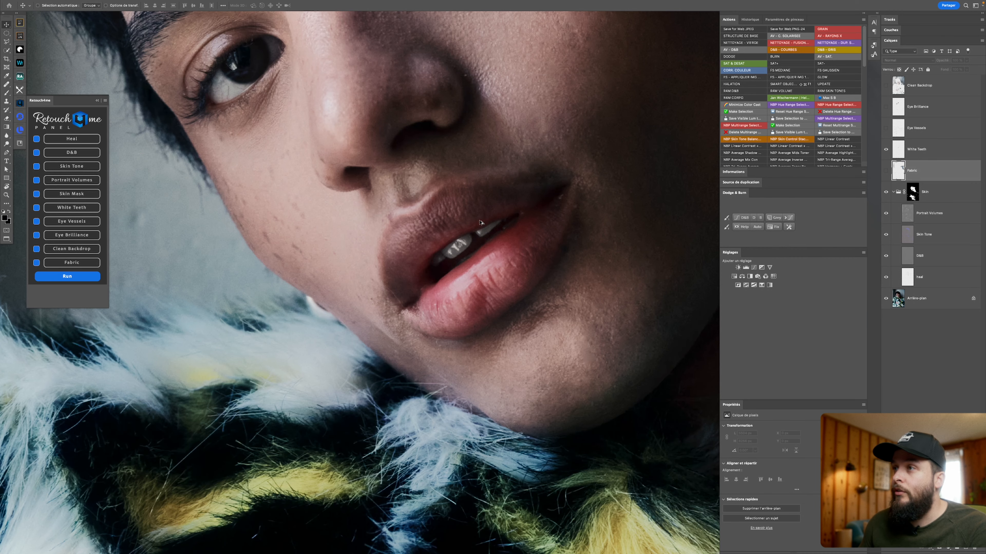
{"action": "left_click", "coordinate": [886, 151]}
{"action": "left_click", "coordinate": [885, 150]}
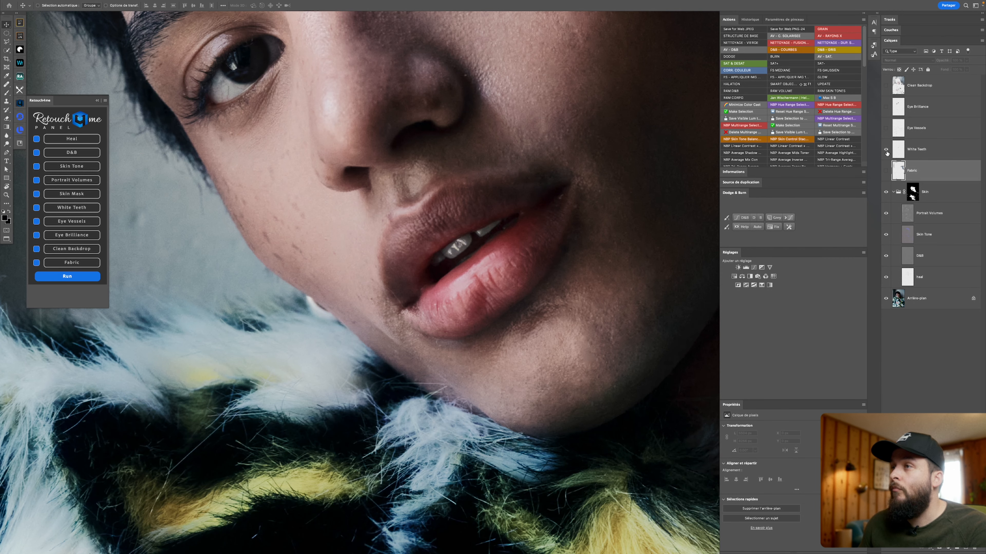
{"action": "left_click", "coordinate": [885, 151]}
{"action": "left_click", "coordinate": [886, 151]}
{"action": "left_click", "coordinate": [886, 151]}
{"action": "left_click", "coordinate": [886, 151]}
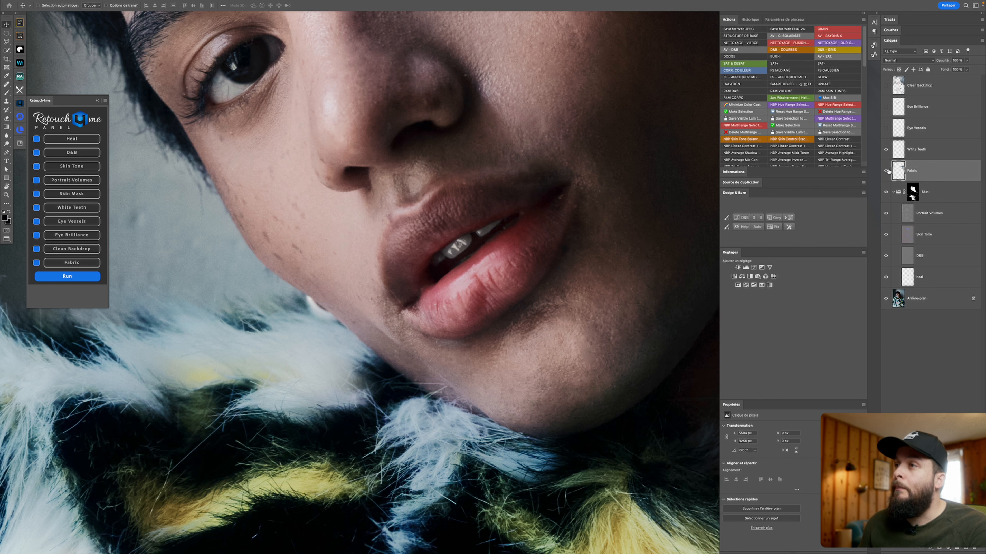
{"action": "left_click", "coordinate": [886, 151]}
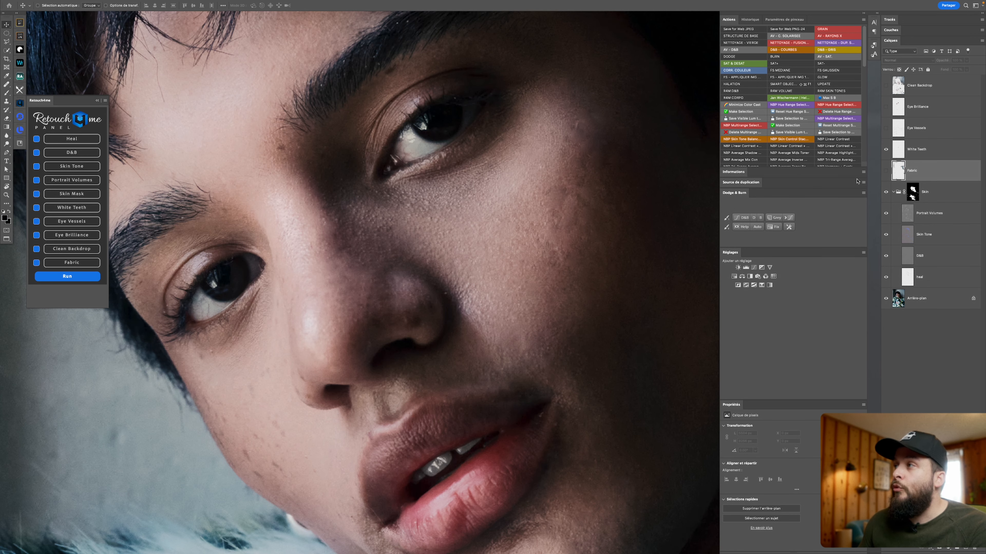
Make the Eye Vessels layer visible and compare the eyes close up with and without it.
{"action": "left_click", "coordinate": [910, 133]}
{"action": "left_click", "coordinate": [886, 129]}
{"action": "left_click", "coordinate": [885, 129]}
{"action": "left_click", "coordinate": [885, 129]}
{"action": "left_click", "coordinate": [886, 129]}
{"action": "left_click", "coordinate": [885, 130]}
{"action": "left_click", "coordinate": [885, 129]}
{"action": "left_click", "coordinate": [885, 129]}
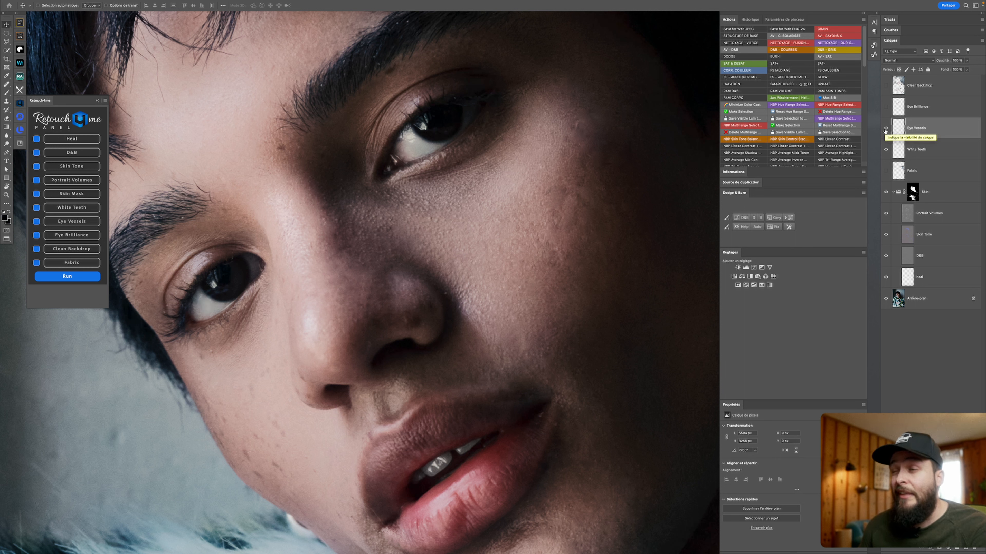
{"action": "left_click", "coordinate": [885, 130]}
{"action": "left_click", "coordinate": [885, 130]}
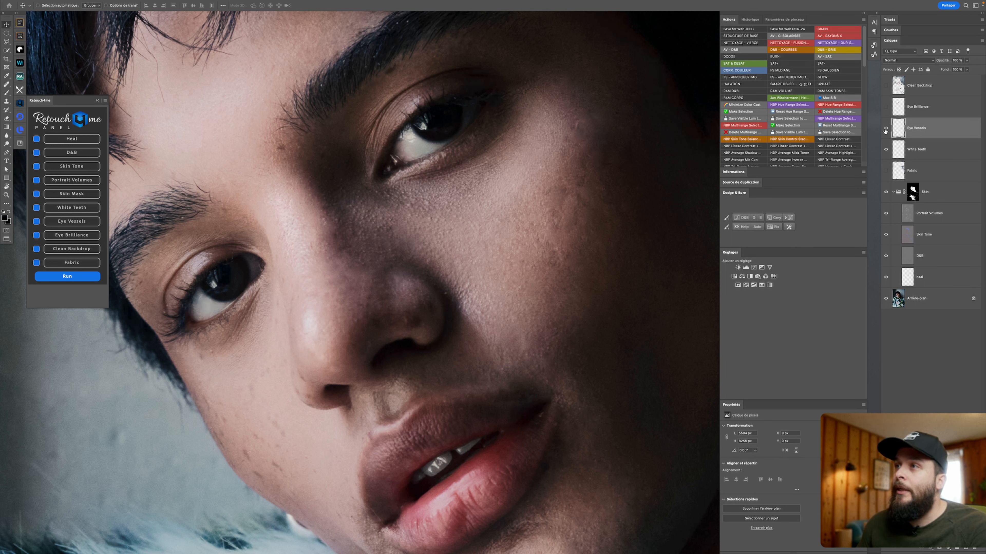
{"action": "left_click", "coordinate": [885, 131]}
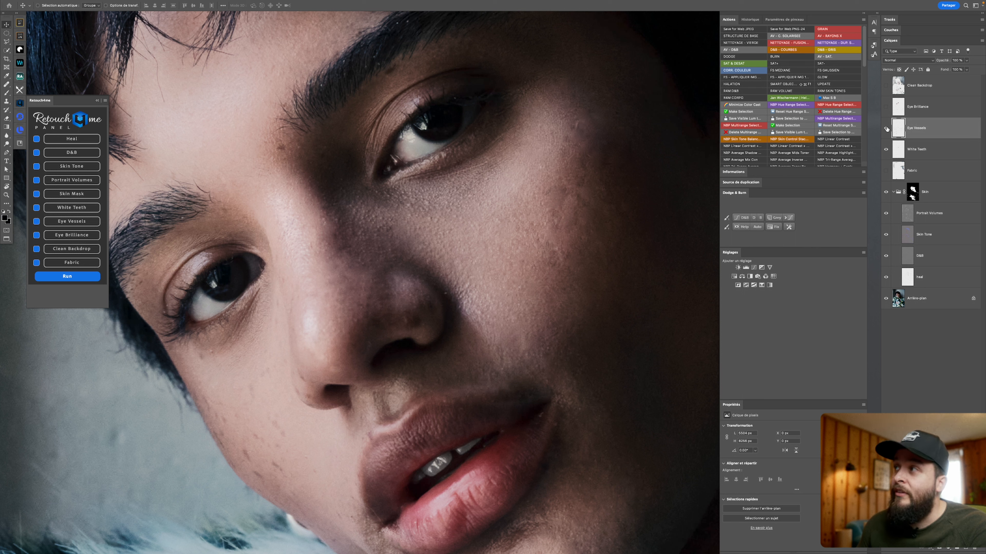
{"action": "left_click", "coordinate": [886, 129]}
Make the Eye Brilliance layer visible and compare the eyes close up with and without it.
{"action": "left_click", "coordinate": [886, 109]}
{"action": "left_click", "coordinate": [885, 109]}
{"action": "left_click", "coordinate": [885, 107]}
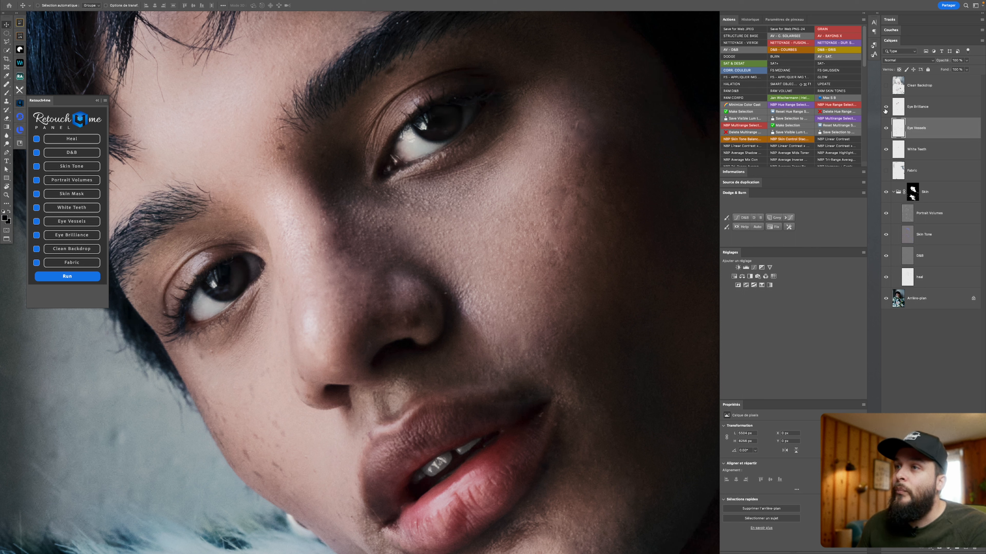
{"action": "left_click", "coordinate": [884, 110]}
{"action": "left_click", "coordinate": [885, 110]}
{"action": "left_click", "coordinate": [917, 109]}
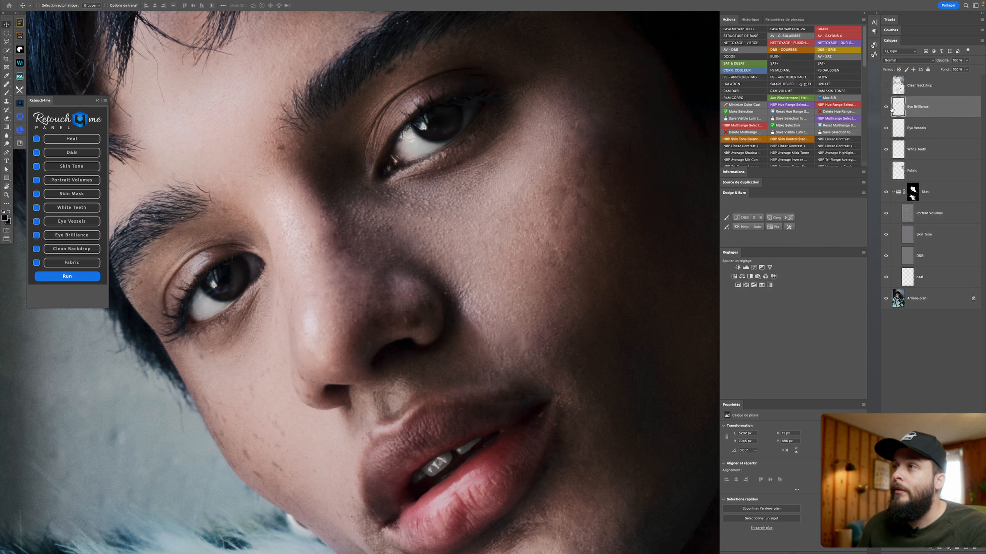
{"action": "left_click", "coordinate": [885, 108]}
{"action": "left_click", "coordinate": [885, 108]}
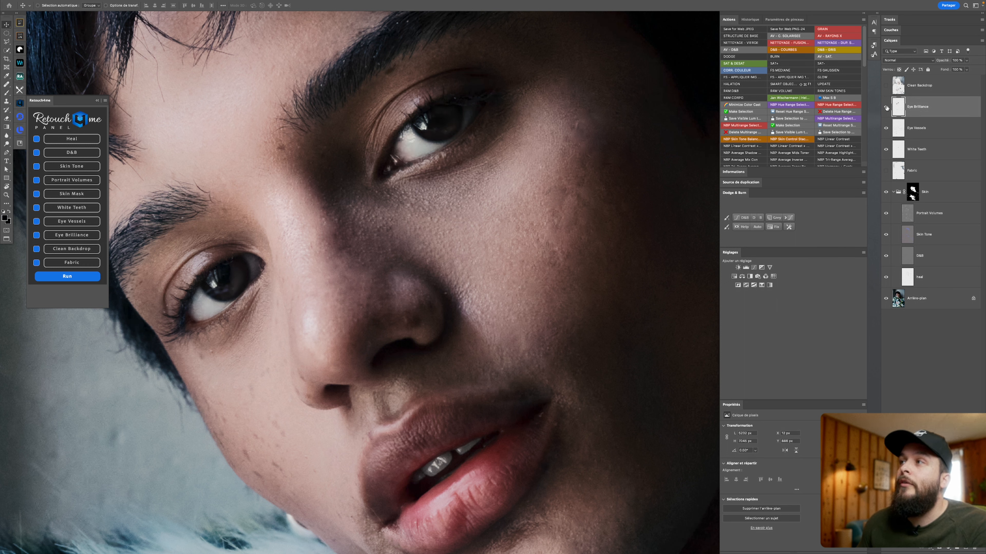
Compare the whole image with and without the Clean Backdrop layer, leaving it hidden, and check the full retouch against the original background layer.
{"action": "key", "text": "5"}
{"action": "left_click", "coordinate": [926, 92]}
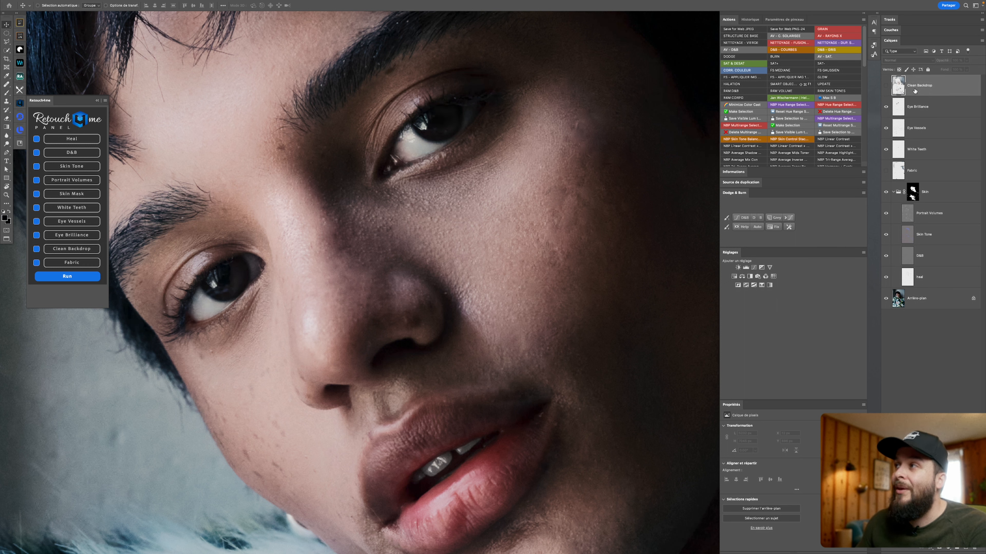
{"action": "key", "text": "ctrl+0"}
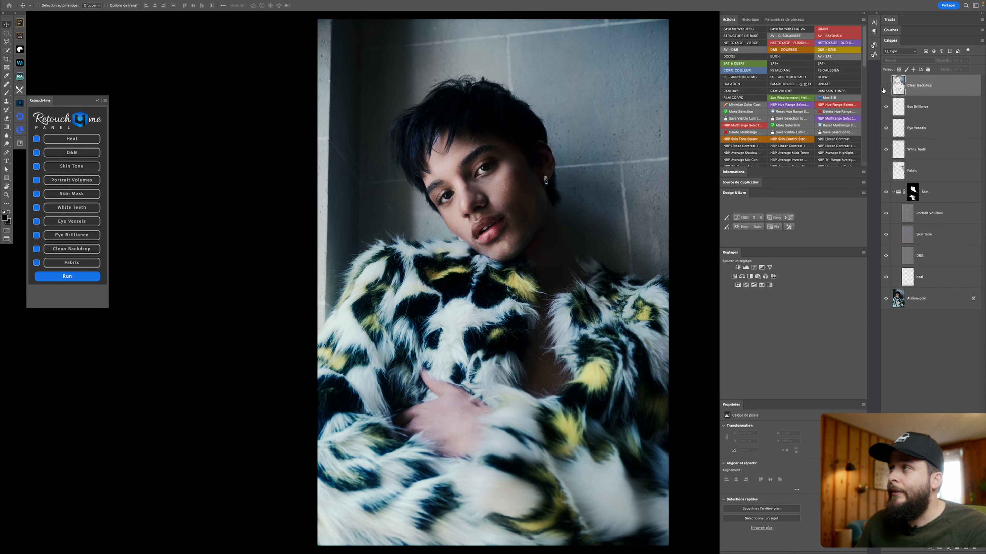
{"action": "left_click", "coordinate": [884, 87]}
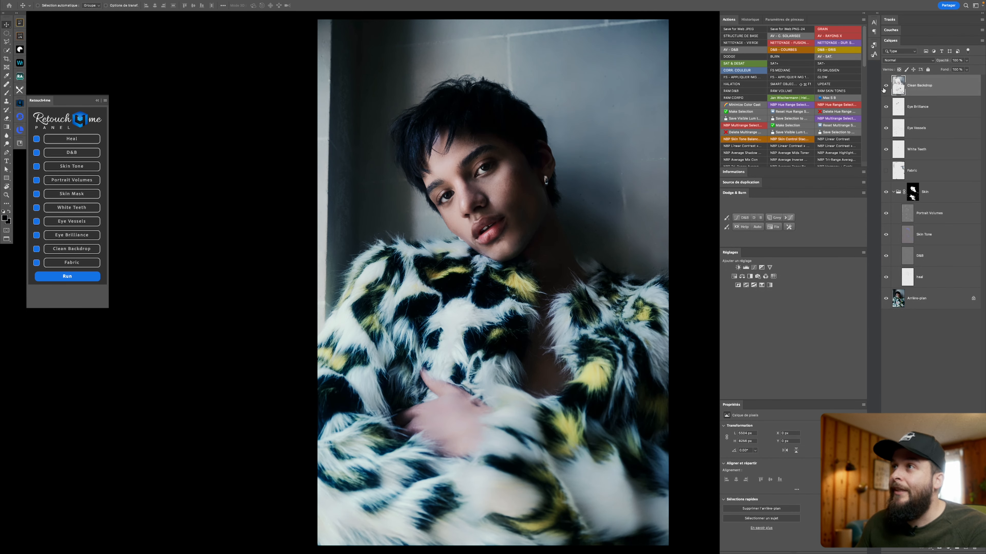
{"action": "left_click", "coordinate": [884, 87]}
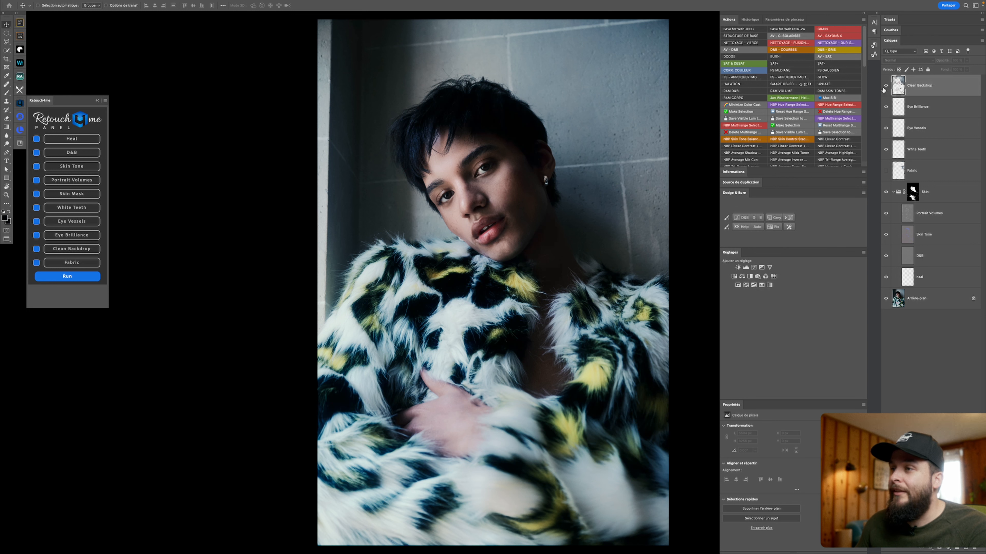
{"action": "left_click", "coordinate": [885, 87]}
{"action": "left_click", "coordinate": [884, 87]}
{"action": "left_click", "coordinate": [884, 87]}
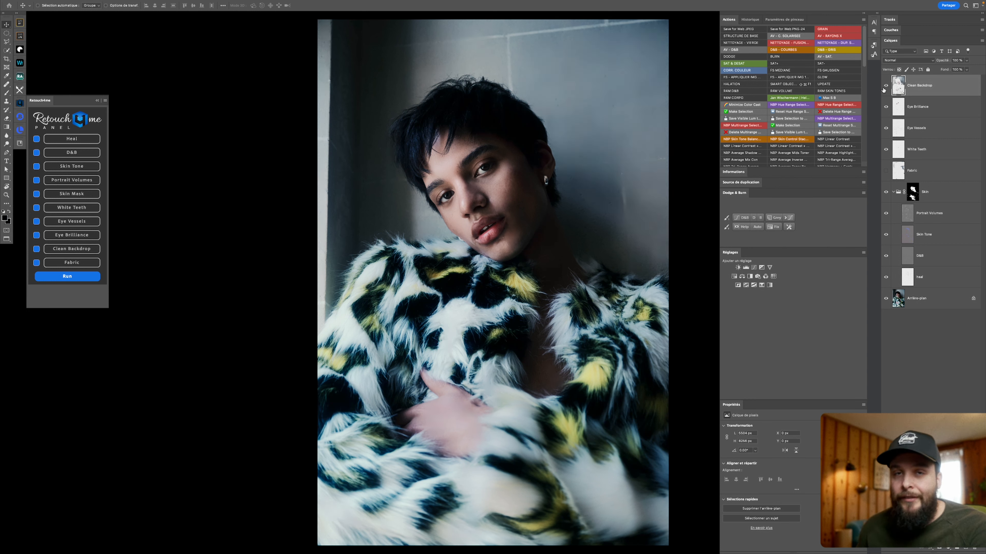
{"action": "left_click", "coordinate": [885, 87]}
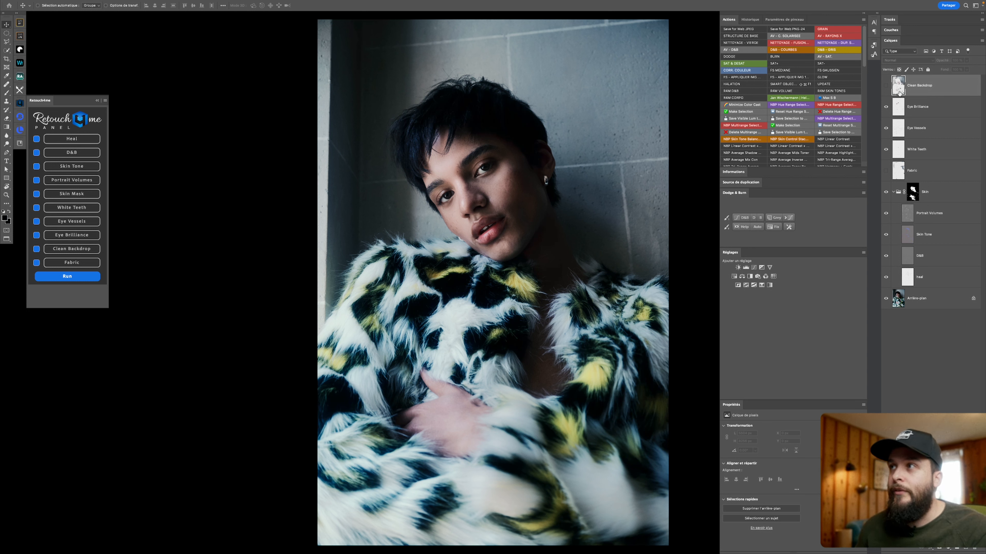
{"action": "left_click", "coordinate": [887, 298], "text": "alt"}
{"action": "left_click", "coordinate": [886, 298], "text": "alt"}
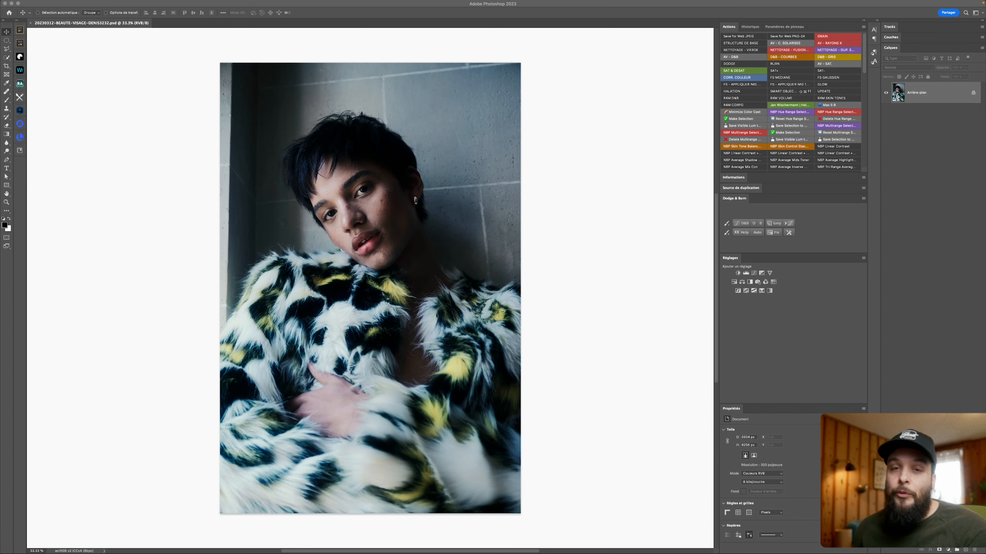
Generate the CLEANUP layer with the merged cleanup action and heal the marks on the wall behind the model with the Healing Brush.
{"action": "left_click", "coordinate": [803, 50]}
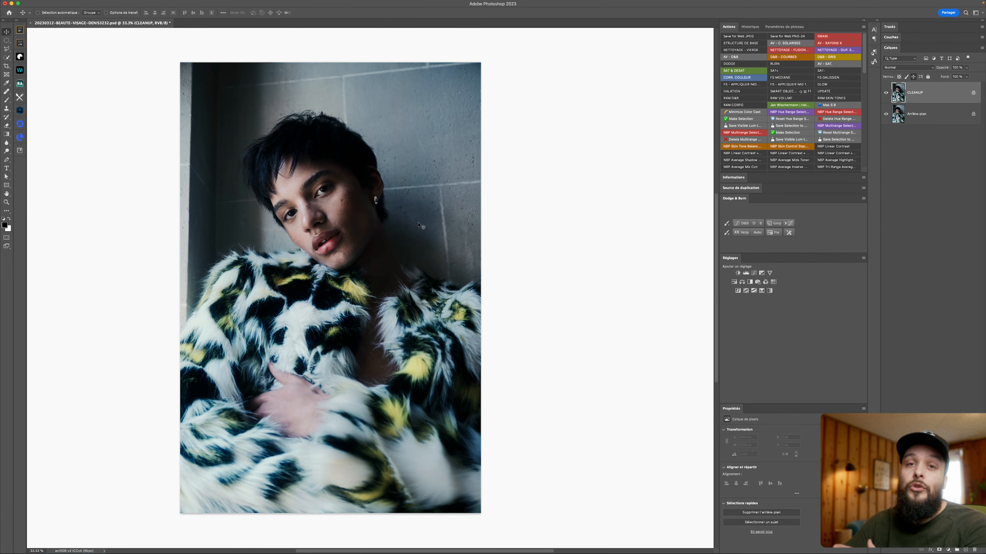
{"action": "key", "text": "j"}
{"action": "scroll", "coordinate": [457, 227], "scroll_direction": "up", "scroll_amount": 10}
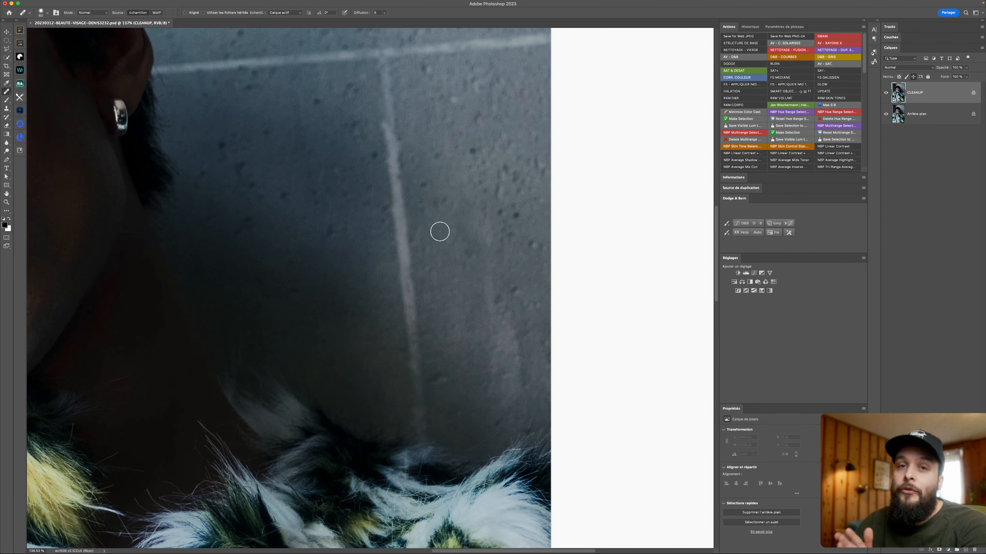
{"action": "left_click", "coordinate": [471, 232]}
{"action": "left_click_drag", "start_coordinate": [403, 134], "coordinate": [461, 351]}
{"action": "left_click_drag", "start_coordinate": [337, 78], "coordinate": [448, 352]}
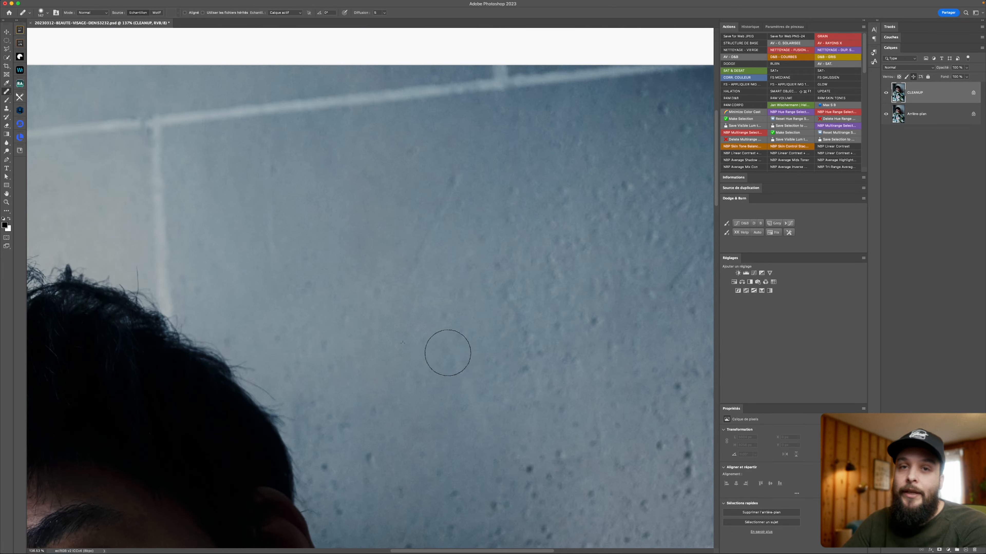
{"action": "left_click_drag", "start_coordinate": [587, 299], "coordinate": [445, 299]}
{"action": "left_click_drag", "start_coordinate": [195, 233], "coordinate": [490, 170]}
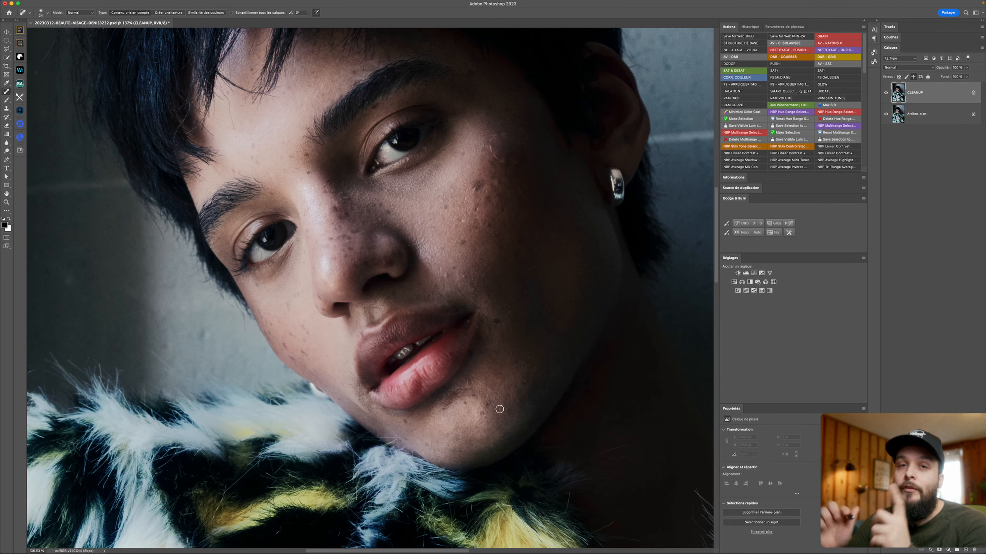
Remove small blemishes from the face and chest on the CLEANUP layer with the content-aware Spot Healing Brush.
{"action": "left_click_drag", "start_coordinate": [434, 284], "coordinate": [409, 331]}
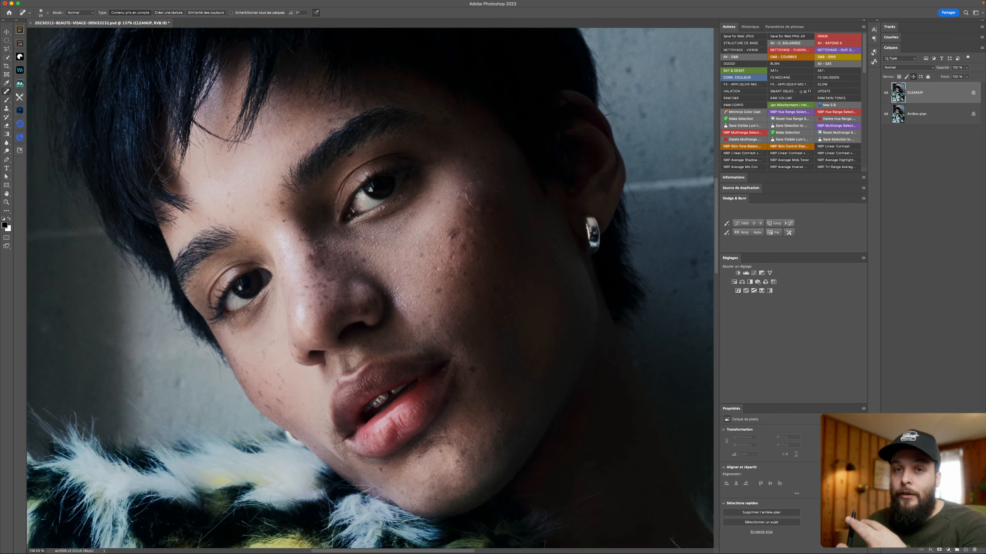
{"action": "key", "text": "r"}
{"action": "left_click_drag", "start_coordinate": [414, 212], "coordinate": [439, 343]}
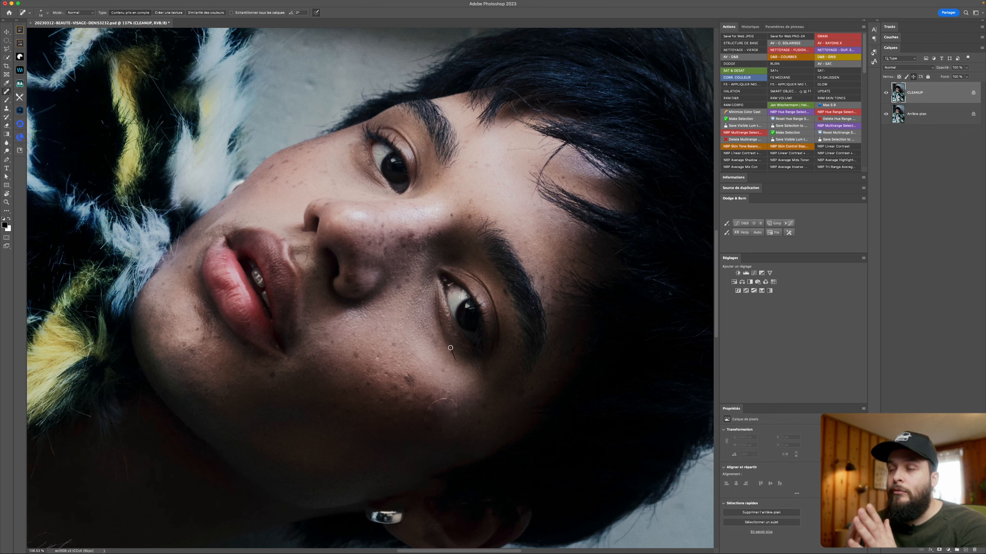
{"action": "mouse_move", "coordinate": [307, 402]}
{"action": "left_mouse_down"}
{"action": "mouse_move", "coordinate": [410, 315]}
{"action": "mouse_move", "coordinate": [427, 275]}
{"action": "mouse_move", "coordinate": [559, 221]}
{"action": "left_mouse_up"}
{"action": "key", "text": "f"}
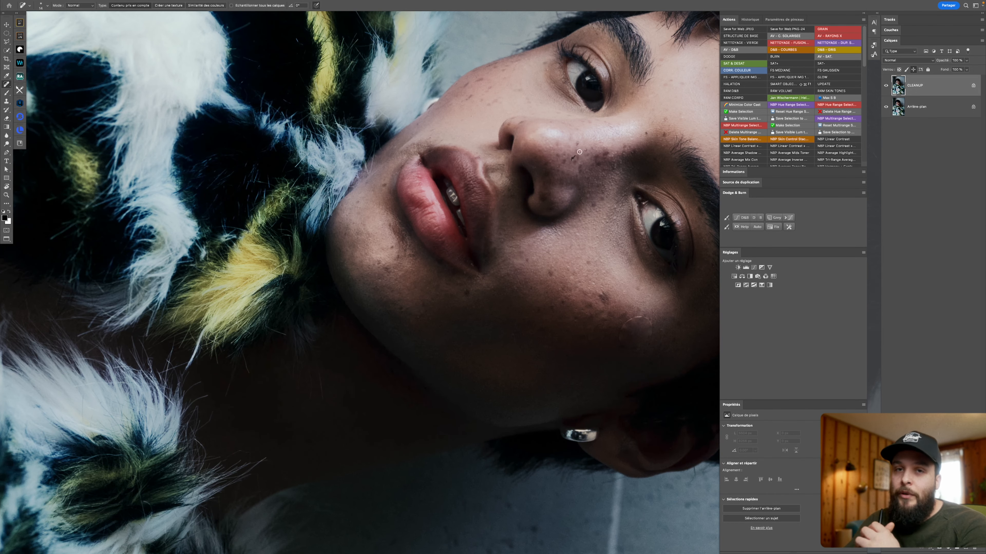
{"action": "key", "text": "Escape"}
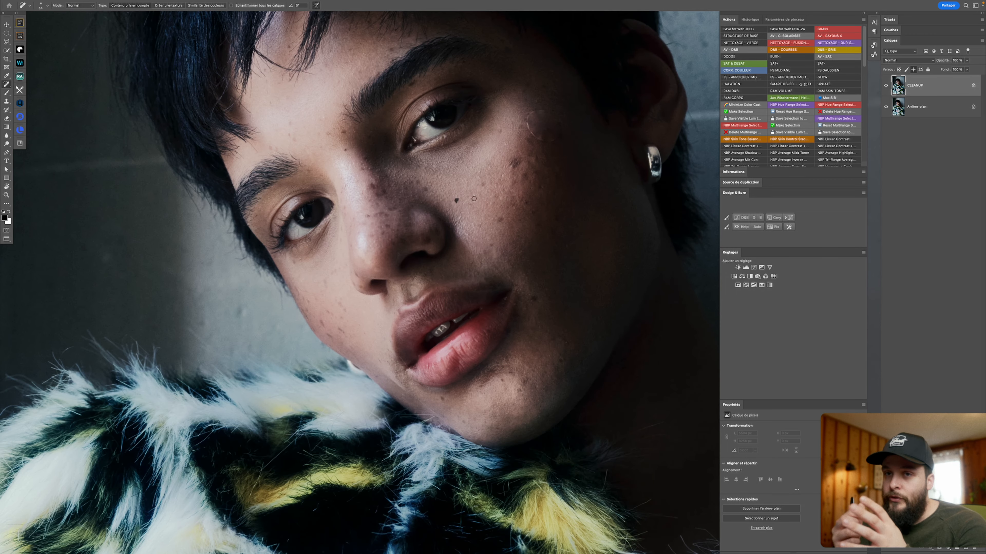
{"action": "key", "text": "super+minus"}
{"action": "left_click_drag", "start_coordinate": [482, 345], "coordinate": [415, 206]}
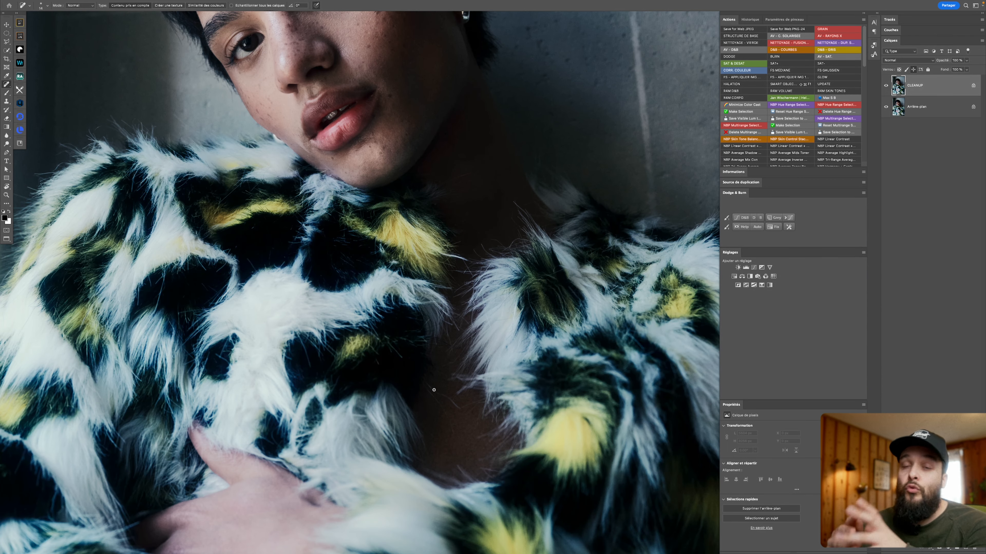
{"action": "left_click_drag", "start_coordinate": [459, 408], "coordinate": [437, 388]}
{"action": "mouse_move", "coordinate": [326, 161]}
{"action": "left_mouse_down"}
{"action": "mouse_move", "coordinate": [378, 291]}
{"action": "mouse_move", "coordinate": [426, 353]}
{"action": "left_mouse_up"}
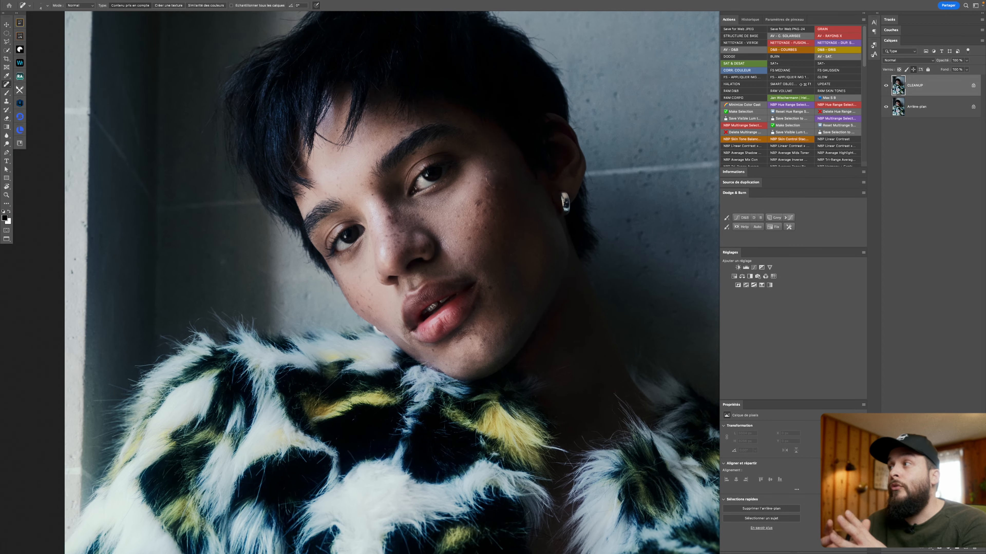
Create a Median frequency separation with a radius of 12 pixels using the Toolkit Workflow panel.
{"action": "left_click", "coordinate": [20, 63]}
{"action": "left_click", "coordinate": [83, 164]}
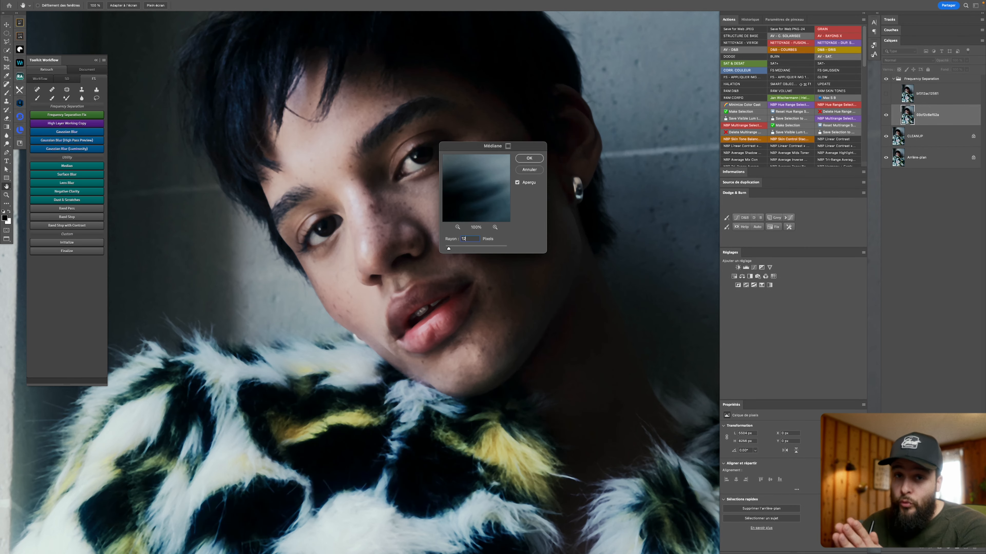
{"action": "left_click_drag", "start_coordinate": [510, 143], "coordinate": [636, 112]}
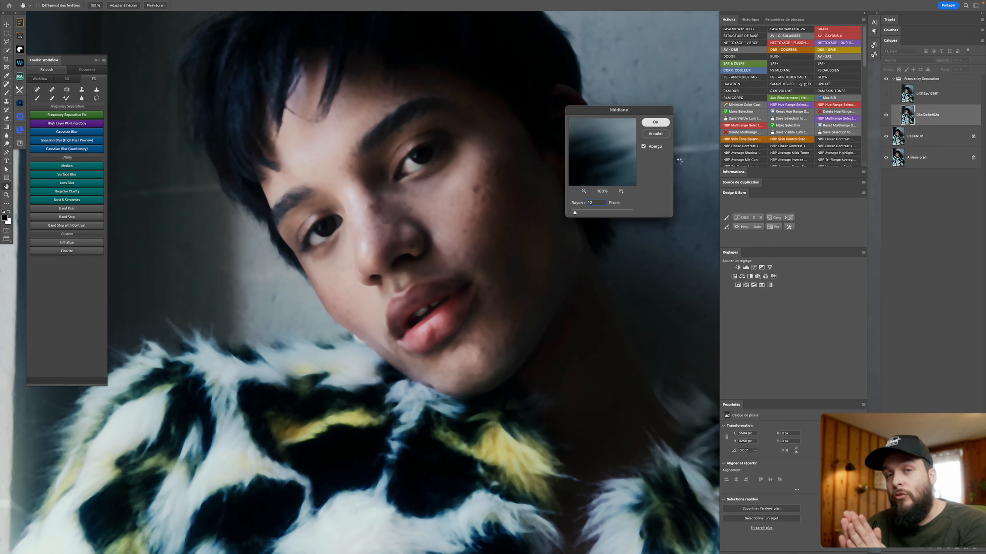
{"action": "key", "text": "Return"}
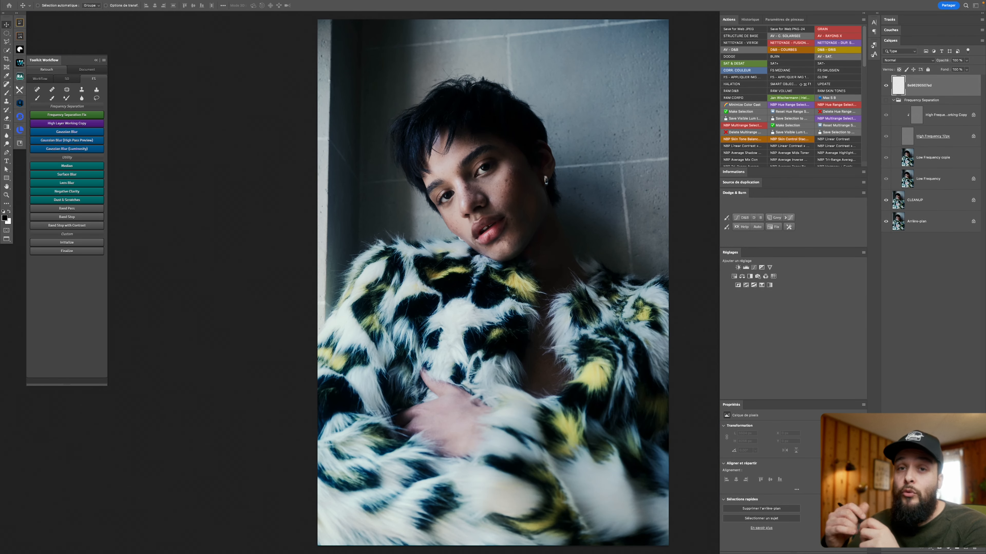
{"action": "left_click", "coordinate": [21, 65]}
Isolate the high frequency texture and add a Curves adjustment above it with strongly increased contrast as a visual aid.
{"action": "left_click_drag", "start_coordinate": [530, 188], "coordinate": [839, 127]}
{"action": "left_click", "coordinate": [886, 136], "text": "alt"}
{"action": "key", "text": "super+m"}
{"action": "key", "text": "Return"}
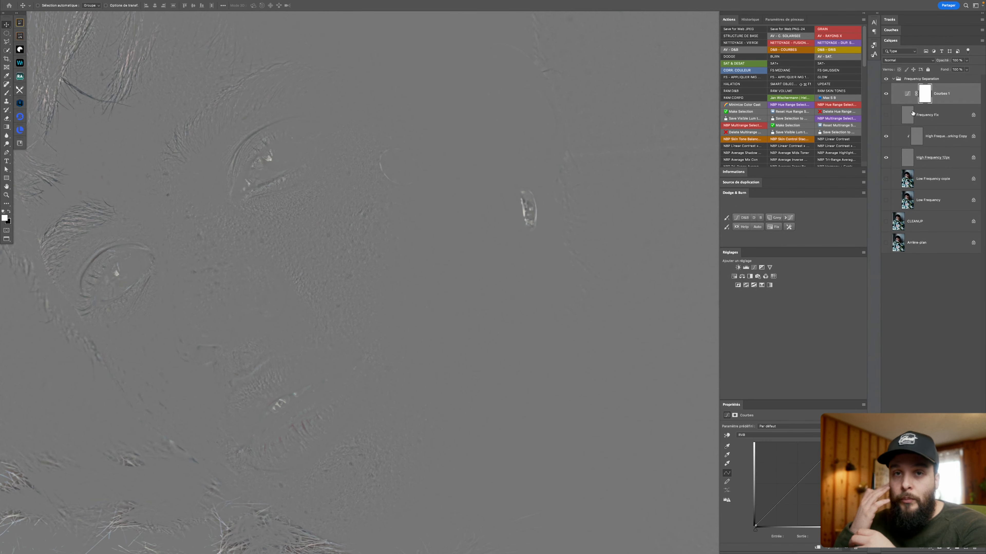
{"action": "left_click_drag", "start_coordinate": [837, 444], "coordinate": [818, 443]}
{"action": "left_click_drag", "start_coordinate": [756, 526], "coordinate": [789, 526]}
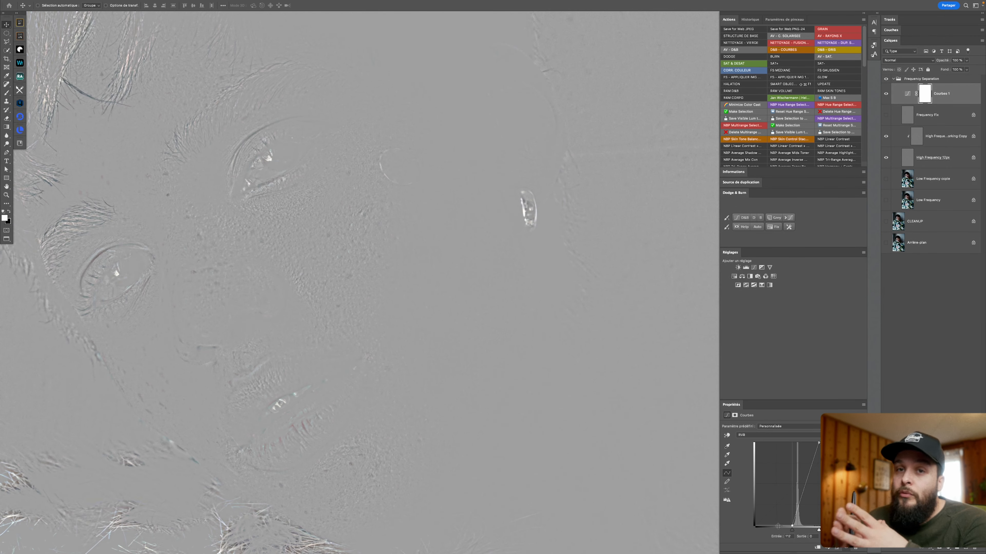
{"action": "left_click_drag", "start_coordinate": [612, 284], "coordinate": [627, 330]}
Clone clean texture over the marks beside the eye on the High Frequency Working Copy, and hide the Curves layer.
{"action": "left_click", "coordinate": [945, 136]}
{"action": "key", "text": "s"}
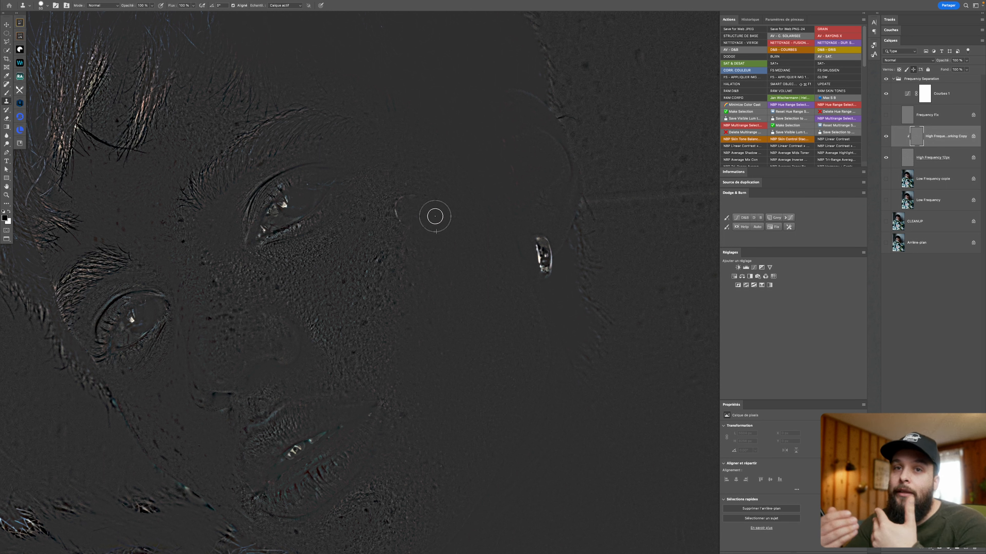
{"action": "left_click", "coordinate": [399, 204]}
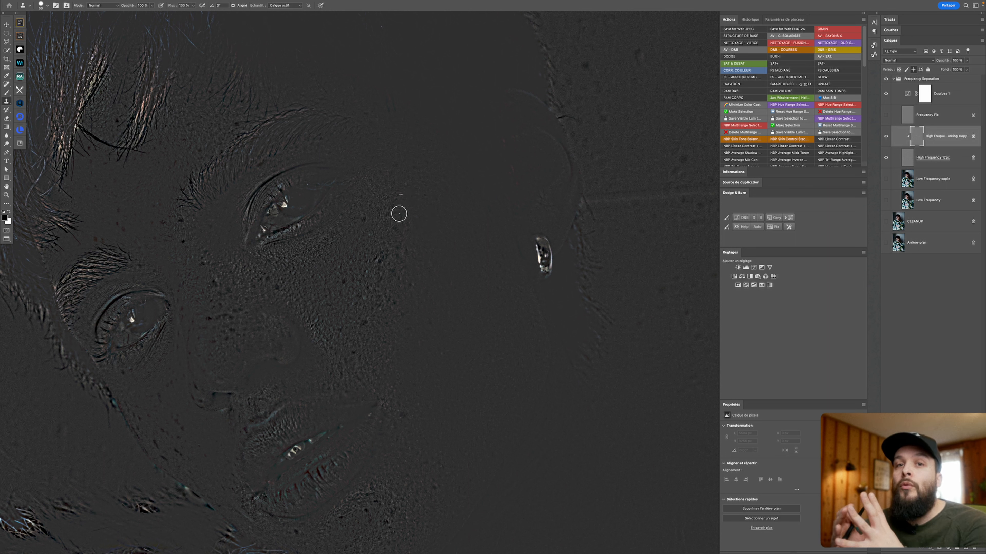
{"action": "left_click_drag", "start_coordinate": [406, 204], "coordinate": [406, 217]}
{"action": "left_click", "coordinate": [411, 212]}
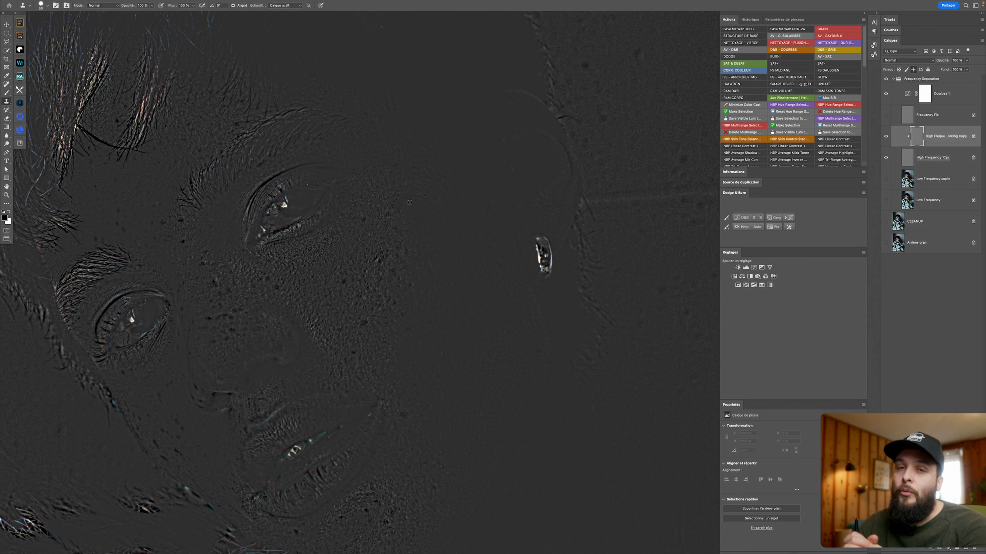
{"action": "left_click", "coordinate": [886, 136], "text": "alt"}
{"action": "left_click", "coordinate": [886, 137], "text": "alt"}
{"action": "left_click", "coordinate": [886, 94]}
Heal the uneven tones beside the eye on the Low Frequency copy with the Healing Brush.
{"action": "key", "text": "j"}
{"action": "key", "text": "r"}
{"action": "mouse_move", "coordinate": [206, 183]}
{"action": "left_mouse_down"}
{"action": "mouse_move", "coordinate": [574, 264]}
{"action": "mouse_move", "coordinate": [480, 218]}
{"action": "mouse_move", "coordinate": [529, 248]}
{"action": "left_mouse_up"}
{"action": "left_click", "coordinate": [933, 179]}
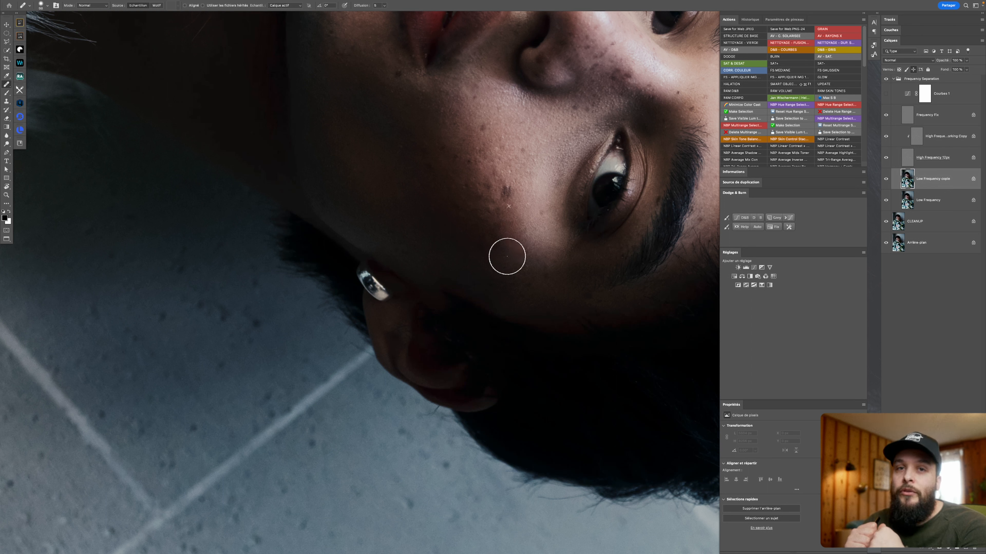
{"action": "left_click_drag", "start_coordinate": [506, 258], "coordinate": [500, 257]}
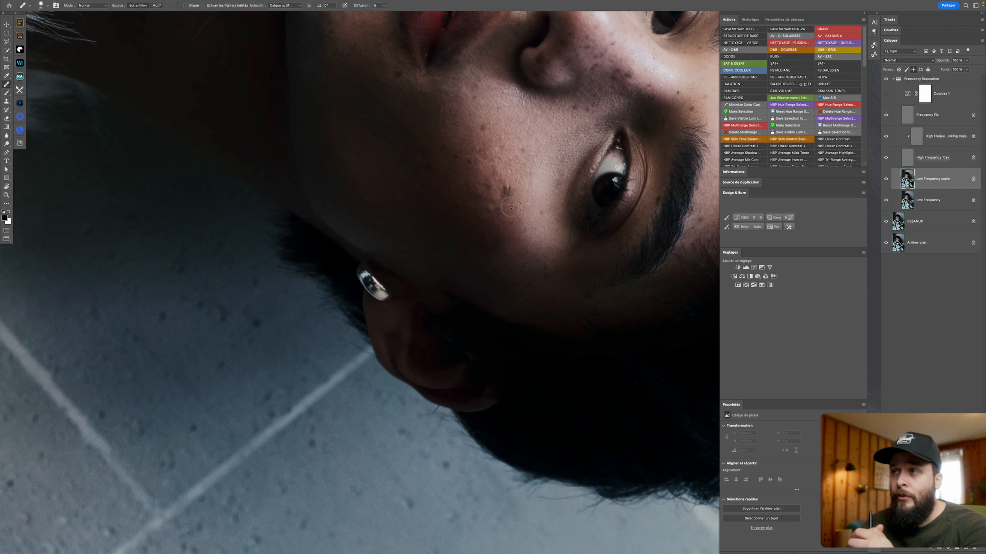
Blend the cheek tones with the Mixer Brush on the Low Frequency copy, and delete the Curves adjustment layer.
{"action": "key", "text": "b"}
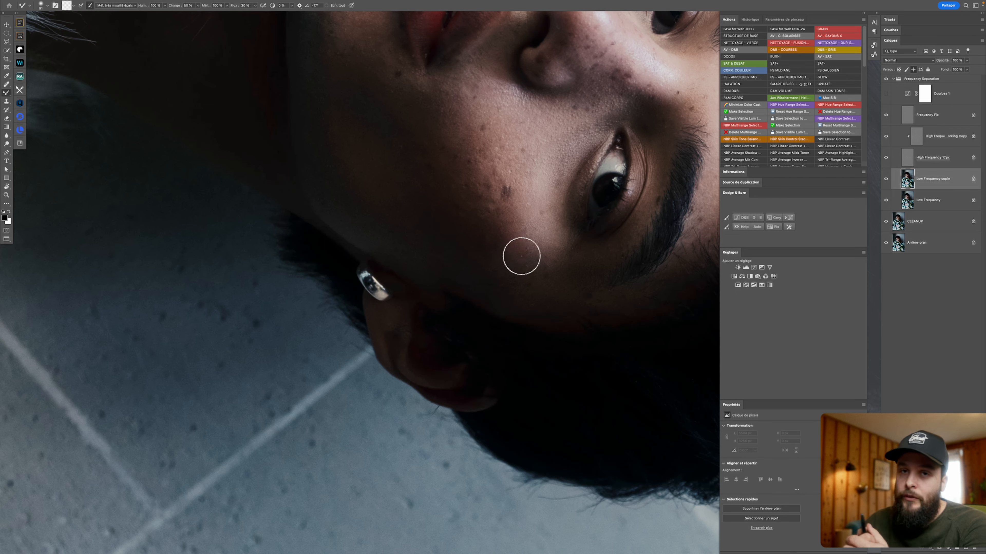
{"action": "key", "text": "Escape"}
{"action": "mouse_move", "coordinate": [454, 330]}
{"action": "left_mouse_down"}
{"action": "mouse_move", "coordinate": [550, 191]}
{"action": "mouse_move", "coordinate": [398, 260]}
{"action": "mouse_move", "coordinate": [538, 229]}
{"action": "mouse_move", "coordinate": [550, 246]}
{"action": "left_mouse_up"}
{"action": "left_click_drag", "start_coordinate": [480, 191], "coordinate": [474, 189]}
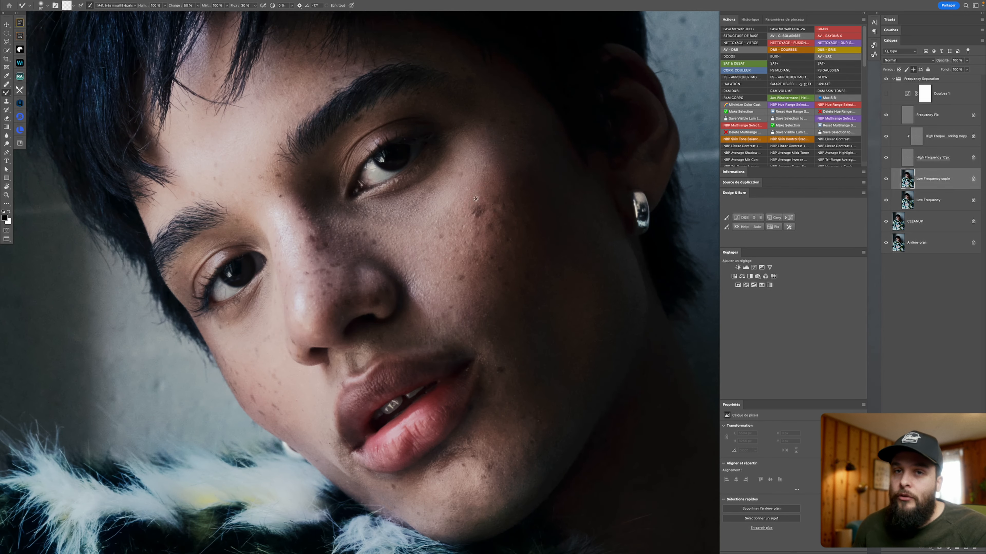
{"action": "left_click_drag", "start_coordinate": [508, 204], "coordinate": [519, 201]}
{"action": "left_click_drag", "start_coordinate": [526, 238], "coordinate": [519, 234]}
{"action": "left_click_drag", "start_coordinate": [500, 326], "coordinate": [582, 291]}
{"action": "left_click", "coordinate": [938, 100]}
{"action": "key", "text": "Delete"}
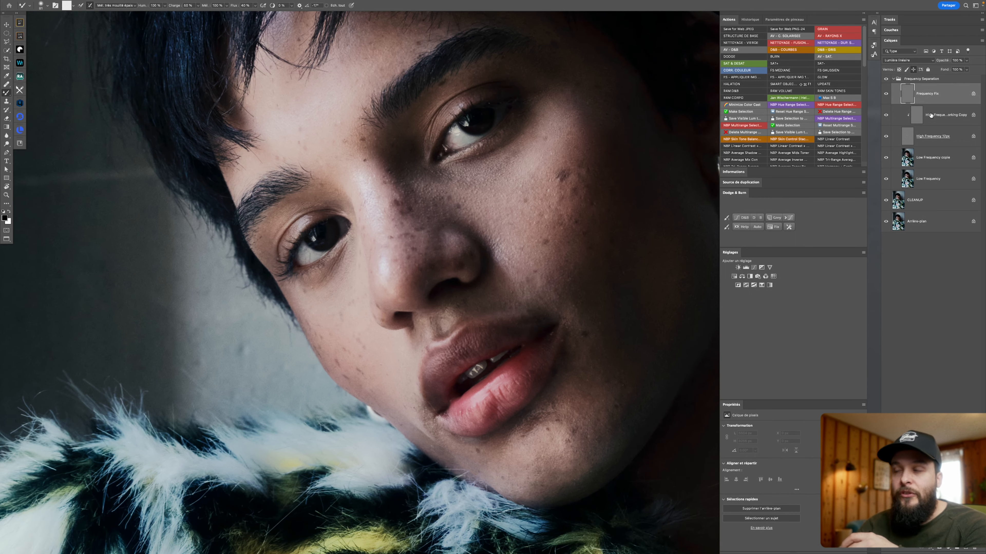
Clean up the texture in and around the eyes with the Clone Stamp on the High Frequency Working Copy.
{"action": "left_click", "coordinate": [935, 112]}
{"action": "key", "text": "s"}
{"action": "left_click_drag", "start_coordinate": [293, 258], "coordinate": [470, 122]}
{"action": "left_click", "coordinate": [426, 99]}
{"action": "left_click", "coordinate": [370, 221], "text": "alt"}
{"action": "left_click_drag", "start_coordinate": [404, 202], "coordinate": [377, 237]}
{"action": "left_click", "coordinate": [391, 235], "text": "alt"}
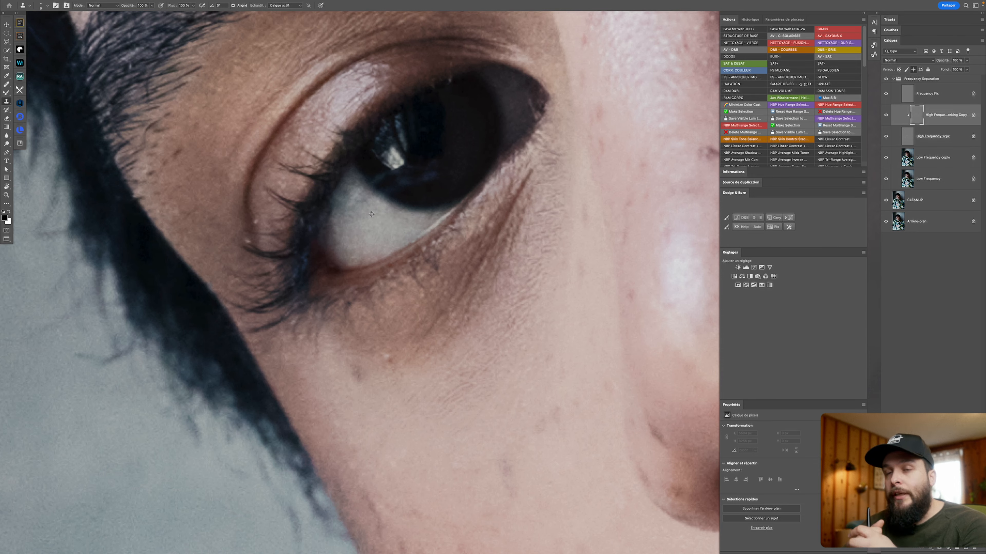
{"action": "left_click_drag", "start_coordinate": [453, 81], "coordinate": [279, 322]}
{"action": "mouse_move", "coordinate": [532, 75]}
{"action": "left_mouse_down"}
{"action": "mouse_move", "coordinate": [420, 275]}
{"action": "mouse_move", "coordinate": [401, 259]}
{"action": "left_mouse_up"}
{"action": "left_click", "coordinate": [430, 255], "text": "alt"}
{"action": "left_click_drag", "start_coordinate": [522, 197], "coordinate": [439, 233]}
{"action": "left_click_drag", "start_coordinate": [636, 419], "coordinate": [440, 307]}
Group the Frequency Separation group and the CLEANUP layer together and name the group CLN.
{"action": "key", "text": "super+0"}
{"action": "key", "text": "v"}
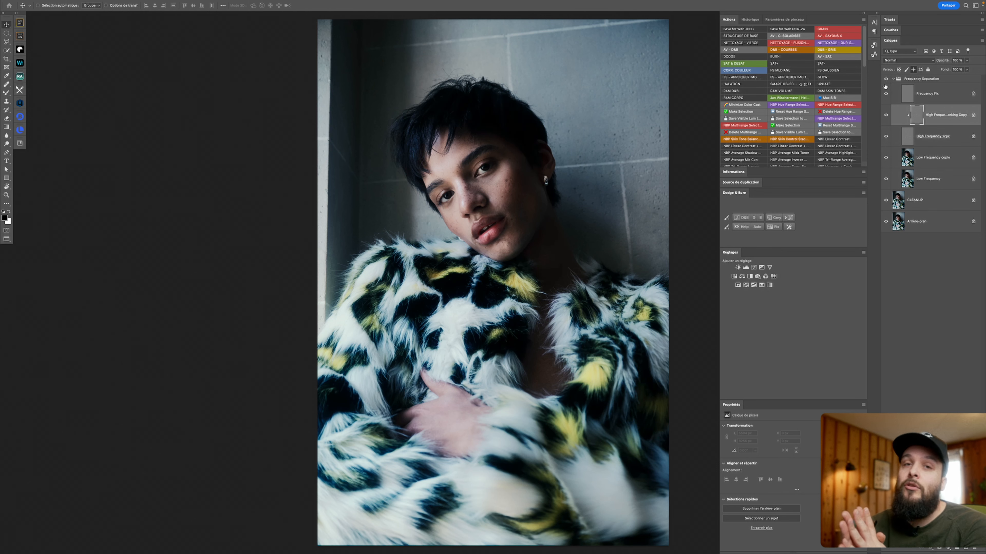
{"action": "left_click", "coordinate": [931, 200], "text": "shift"}
{"action": "left_click", "coordinate": [920, 80], "text": "super"}
{"action": "key", "text": "super+g"}
{"action": "double_click", "coordinate": [910, 79]}
{"action": "type", "text": "CLN"}
{"action": "key", "text": "Return"}
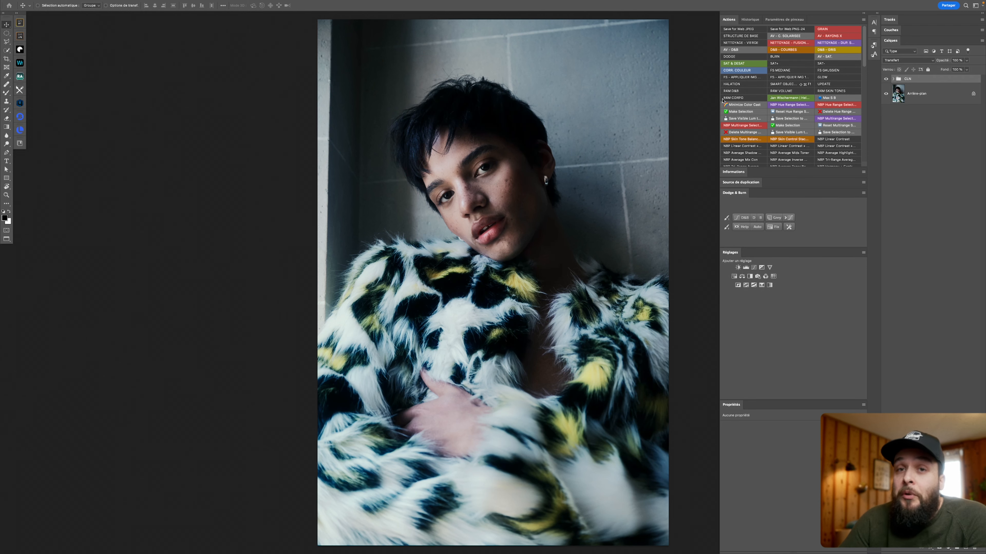
Generate the masked Dodge and Burn groups with their visual help layers above the CLN group.
{"action": "left_click", "coordinate": [742, 218]}
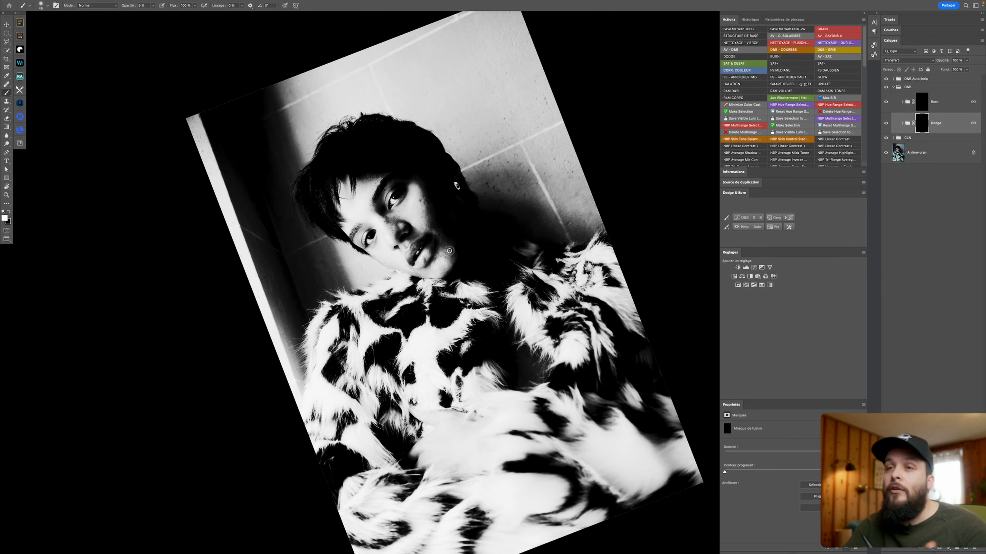
{"action": "key", "text": "x"}
{"action": "key", "text": "x"}
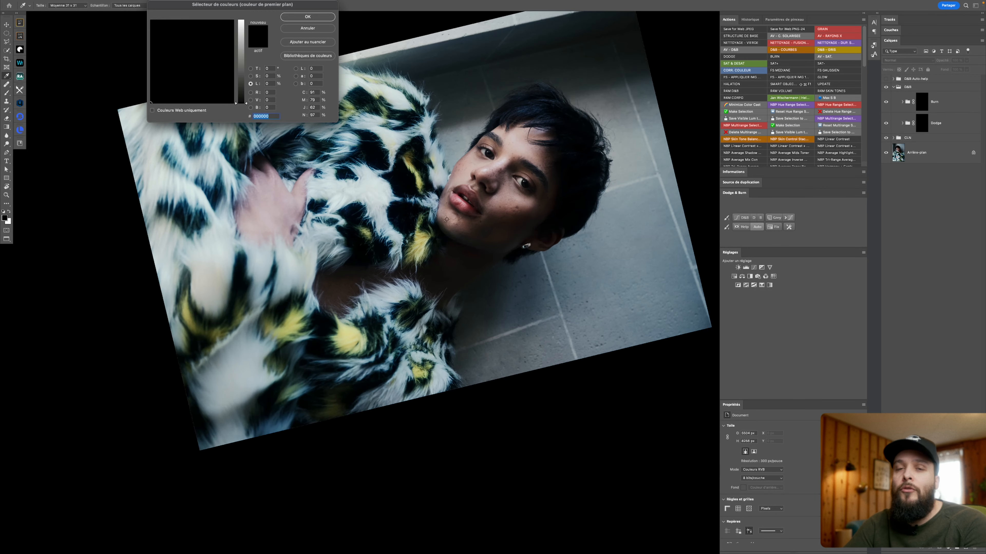
Dodge and burn the facial skin with brush strokes on the masks of the Dodge and Burn groups, checking the photo from several rotations.
{"action": "key", "text": "x"}
{"action": "key", "text": "x"}
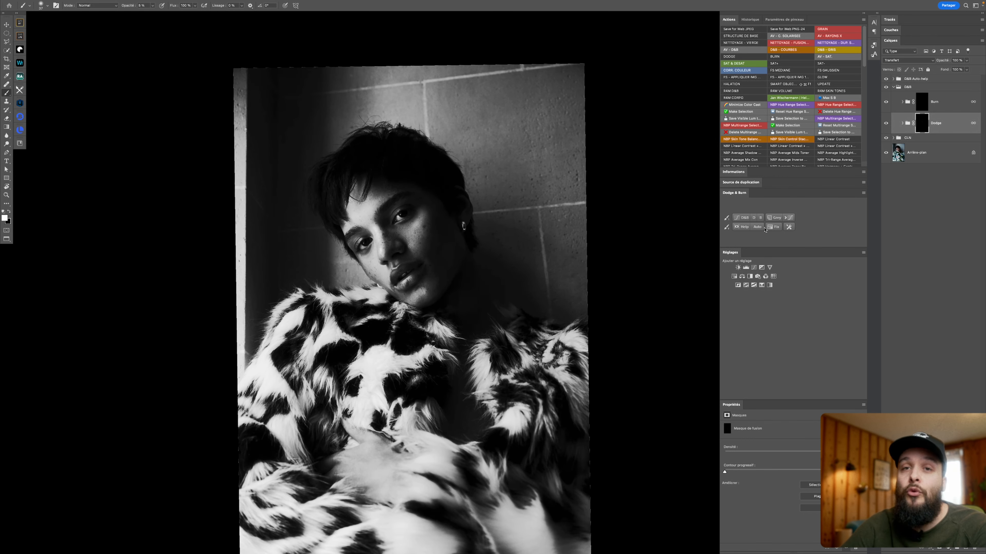
{"action": "left_click_drag", "start_coordinate": [516, 253], "coordinate": [521, 252]}
{"action": "key", "text": "x"}
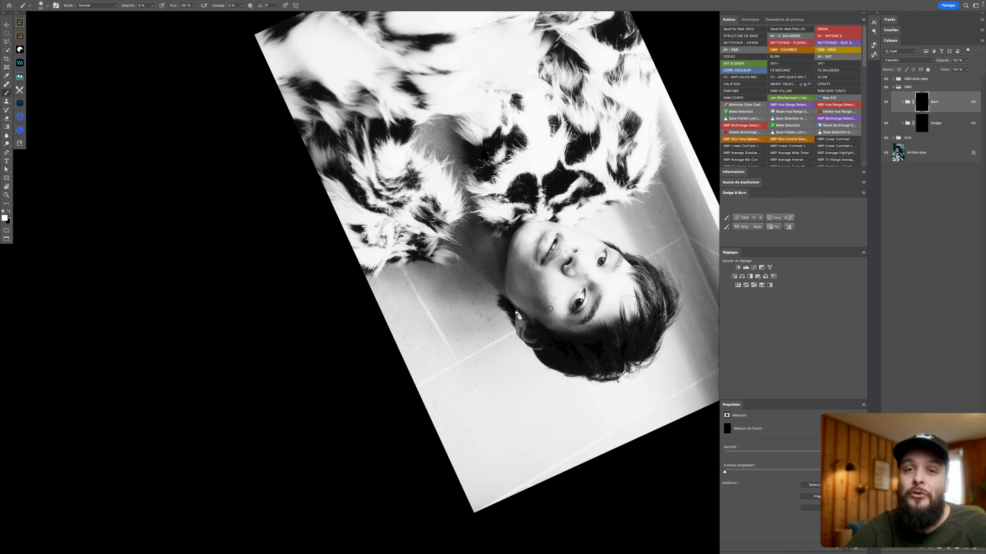
{"action": "key", "text": "x"}
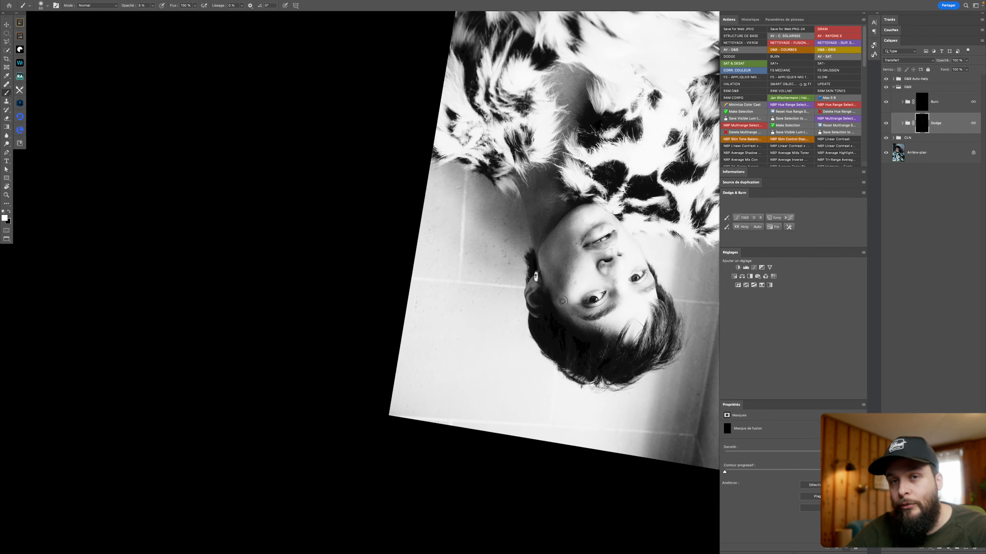
{"action": "key", "text": "alt+bracketright"}
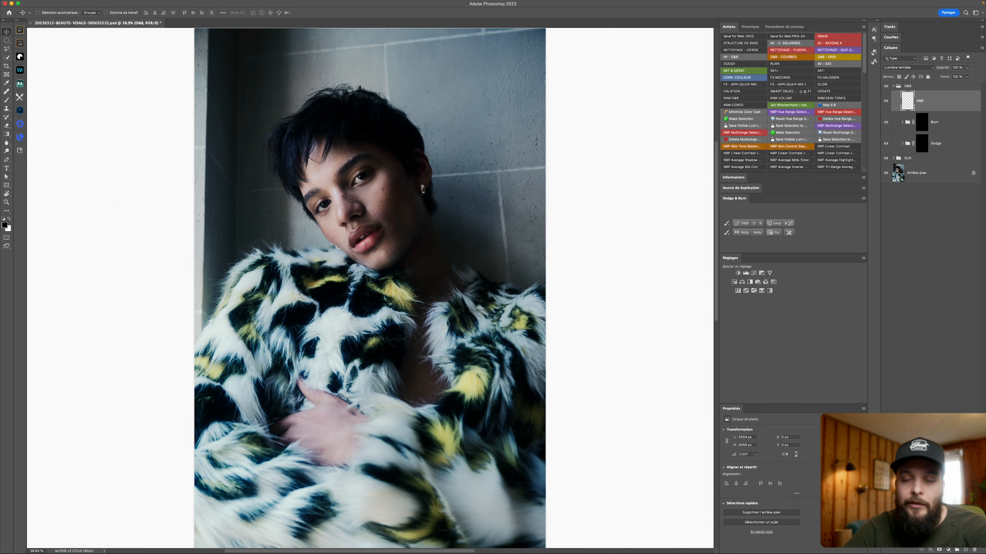
Inspect the D&B layer on its own, restore the other layers' visibility, and set the D&B layer's opacity to 50%.
{"action": "left_click", "coordinate": [886, 101], "text": "alt"}
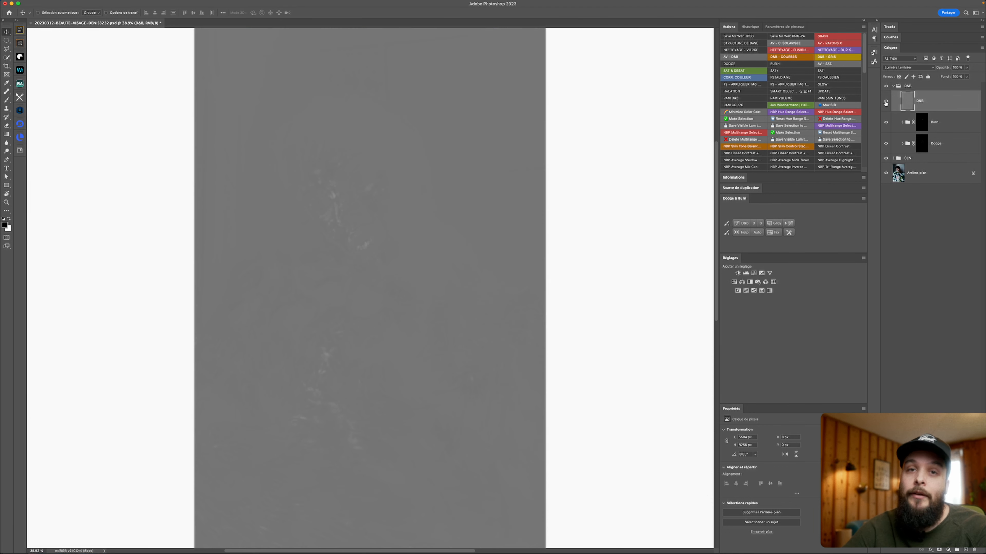
{"action": "left_click", "coordinate": [885, 102], "text": "alt"}
{"action": "key", "text": "5"}
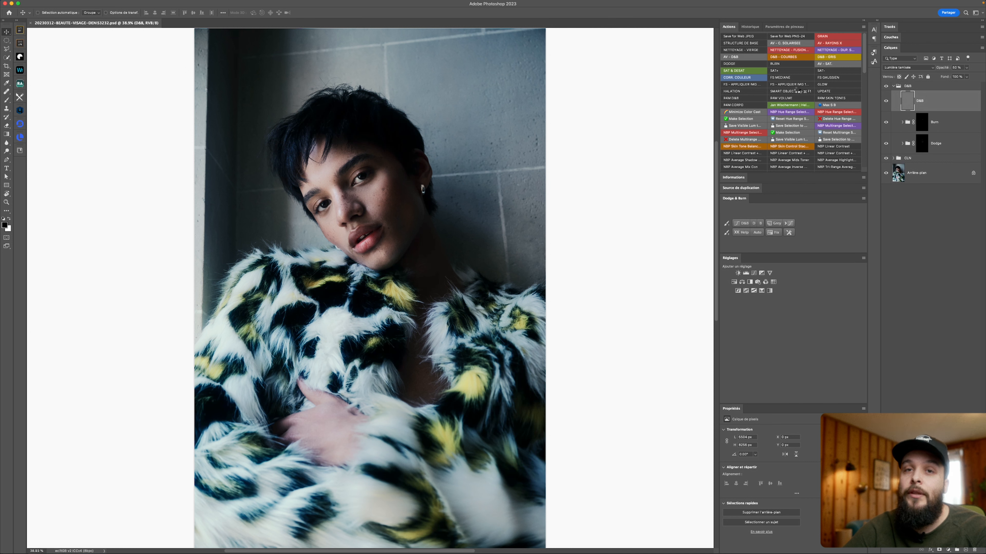
{"action": "left_click", "coordinate": [796, 90]}
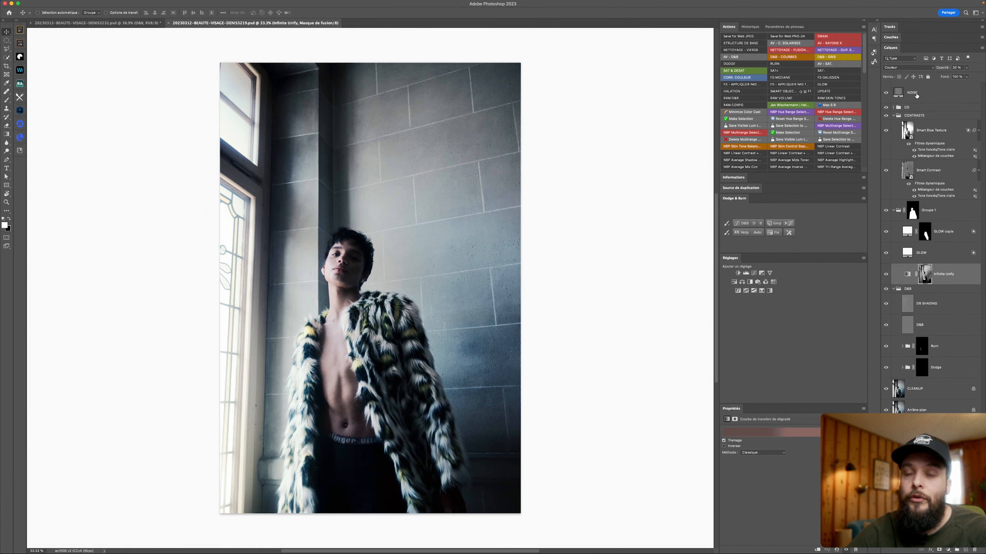
Copy the layers and groups from NOISE through Infinite Unify out of the standing portrait document into the close-up portrait.
{"action": "left_click", "coordinate": [893, 288]}
{"action": "left_click", "coordinate": [916, 96], "text": "shift"}
{"action": "left_click_drag", "start_coordinate": [931, 101], "coordinate": [346, 135]}
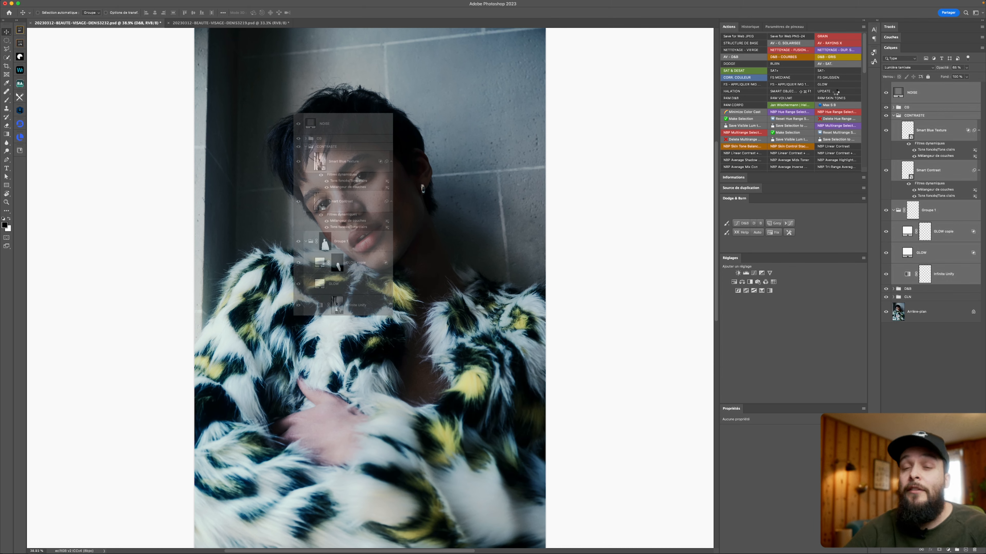
Delete the GLOW copie layer and the copied layer mask on Groupe 1.
{"action": "double_click", "coordinate": [929, 210]}
{"action": "key", "text": "Escape"}
{"action": "left_click", "coordinate": [943, 232]}
{"action": "key", "text": "Delete"}
{"action": "left_click", "coordinate": [912, 210]}
{"action": "key", "text": "Delete"}
{"action": "left_click", "coordinate": [819, 91]}
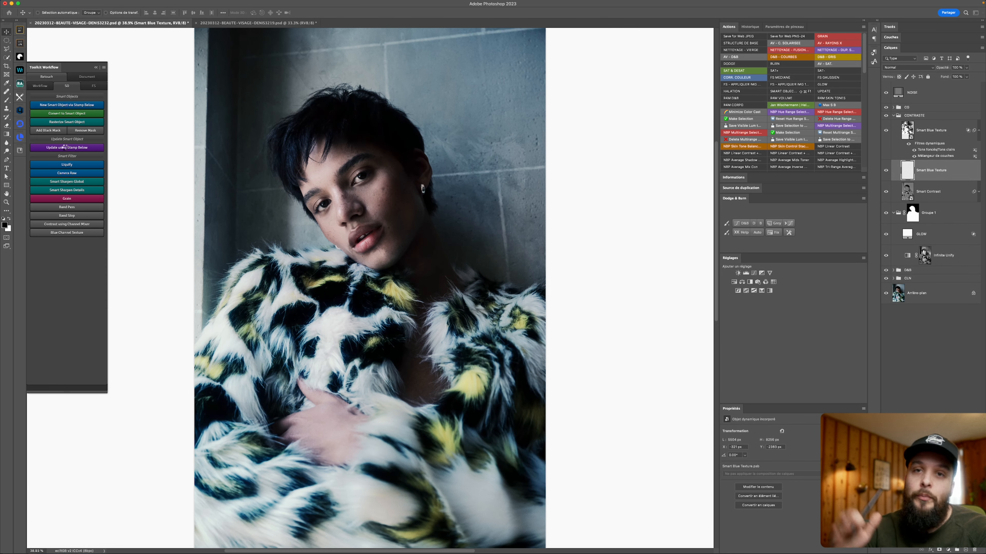
Check the Infinite Unify mask, and select the face and neck skin tones with Color Range on the background layer, using a 24% range.
{"action": "left_click", "coordinate": [927, 175], "text": "alt"}
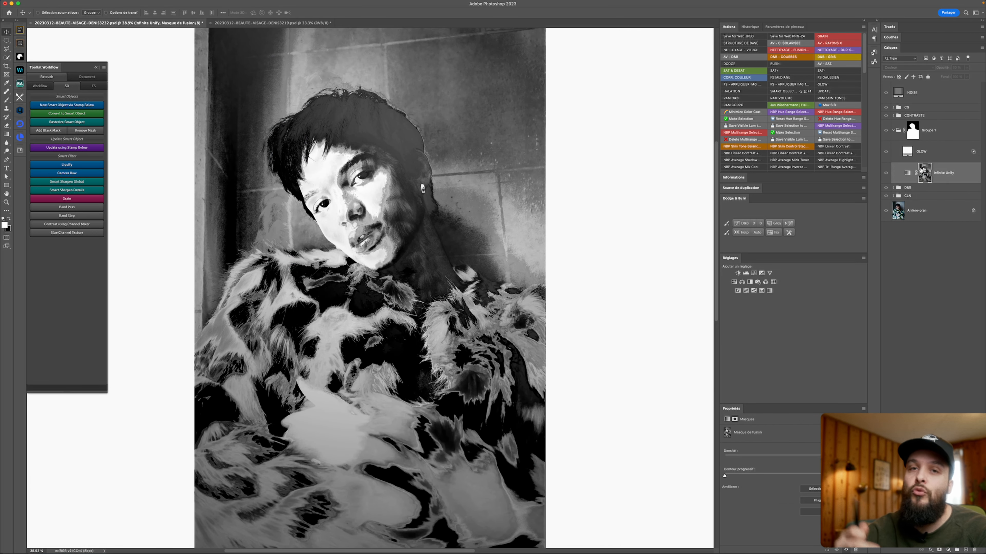
{"action": "left_click", "coordinate": [926, 177], "text": "alt"}
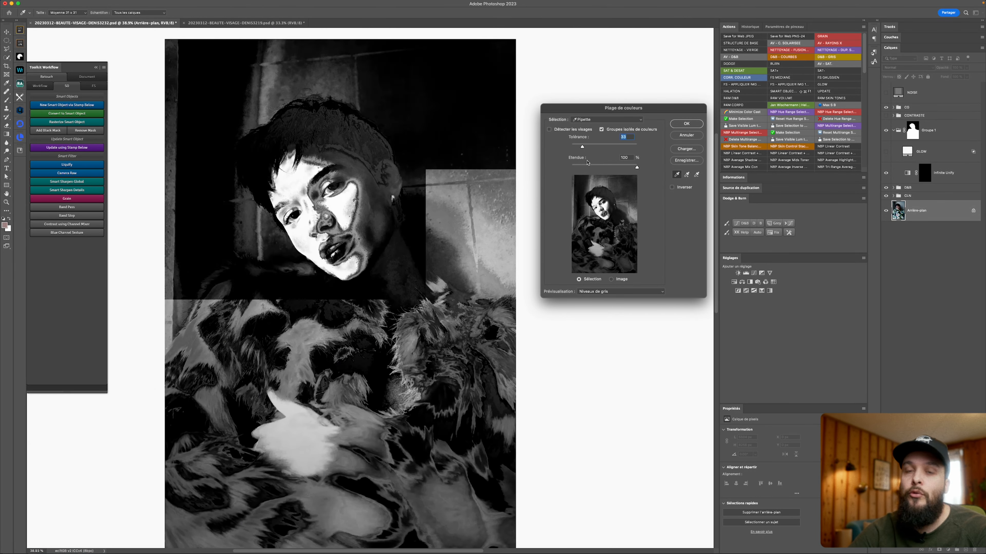
{"action": "left_click", "coordinate": [587, 165]}
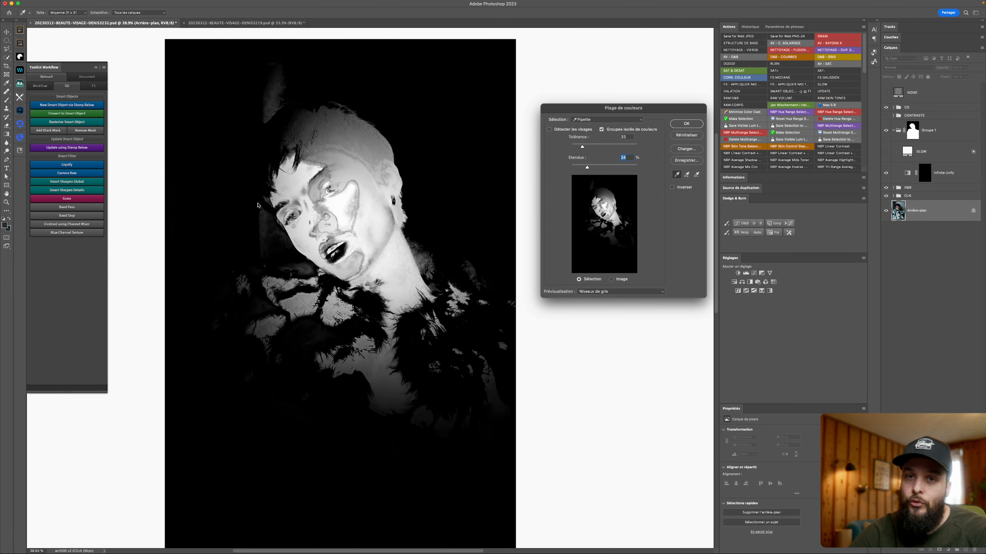
{"action": "left_click", "coordinate": [383, 233], "text": "shift"}
{"action": "left_click", "coordinate": [350, 128], "text": "alt"}
{"action": "left_click", "coordinate": [401, 204], "text": "alt"}
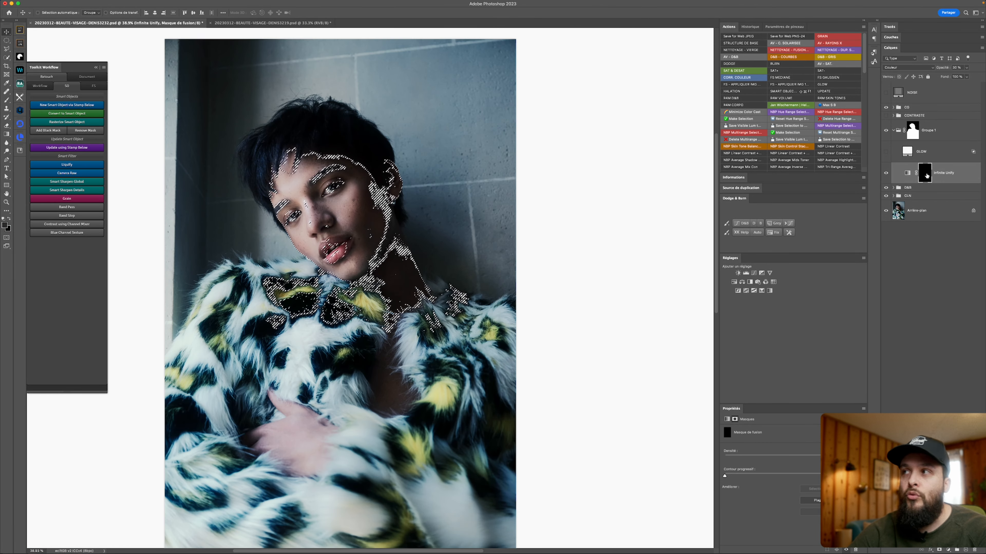